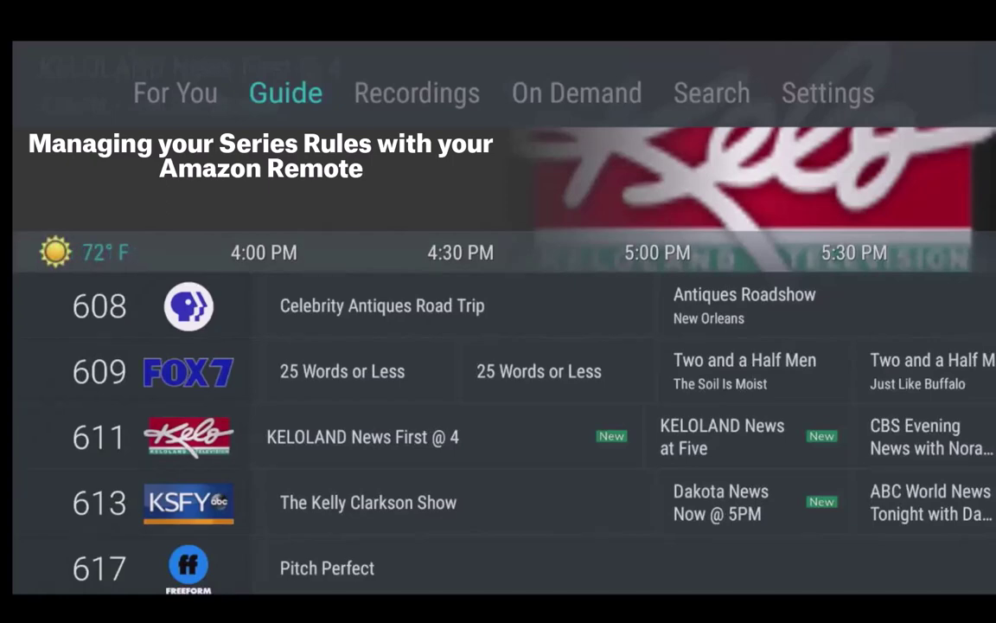
Browse the Recordings series rules, from True Lies through to American Pickers.
key(Right)
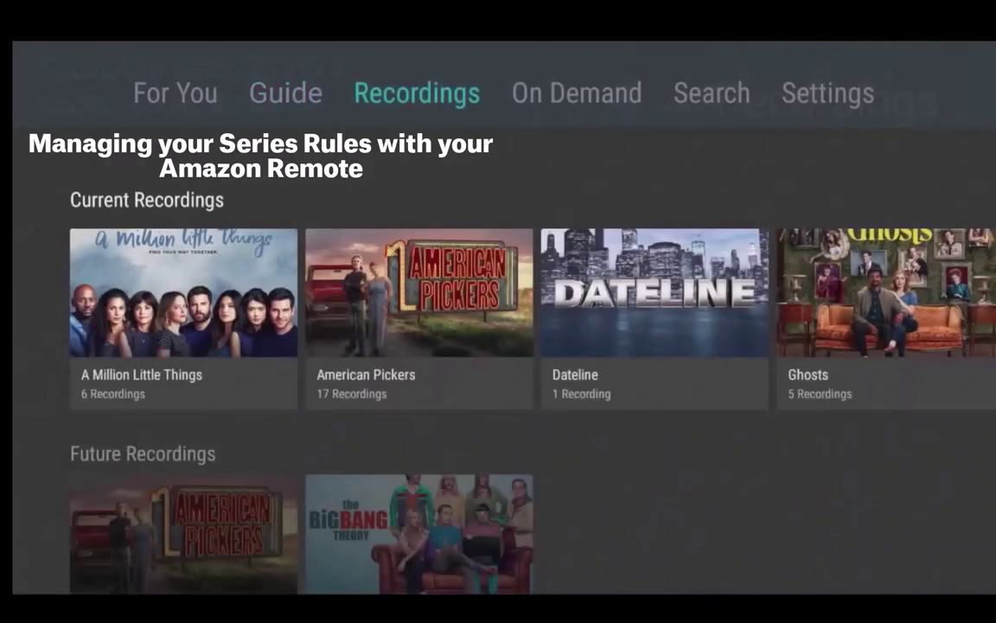
key(Down)
key(Down)
key(Down)
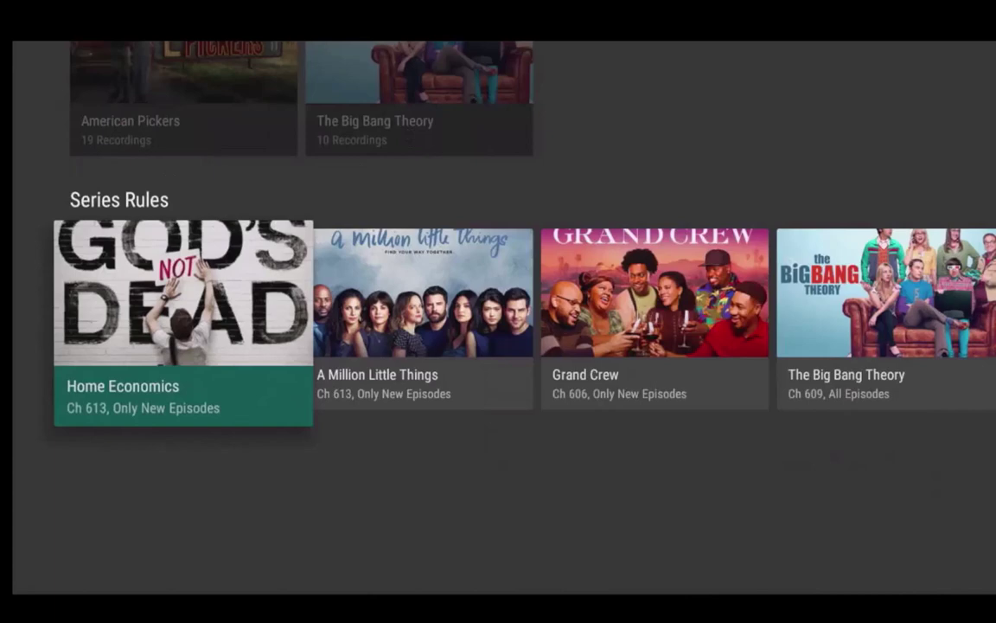
key(Right)
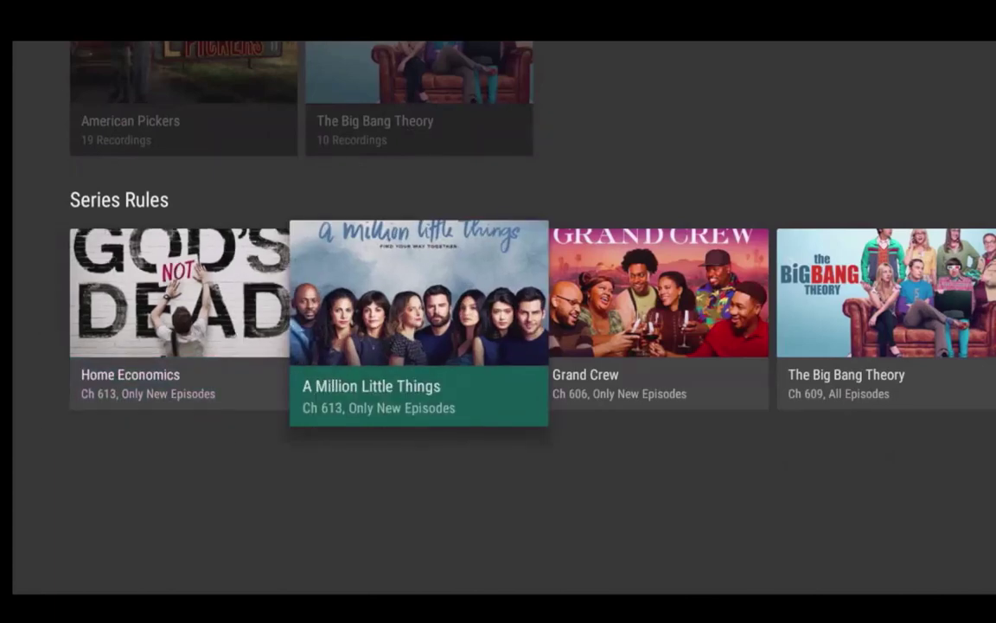
key(Right)
key(Right)
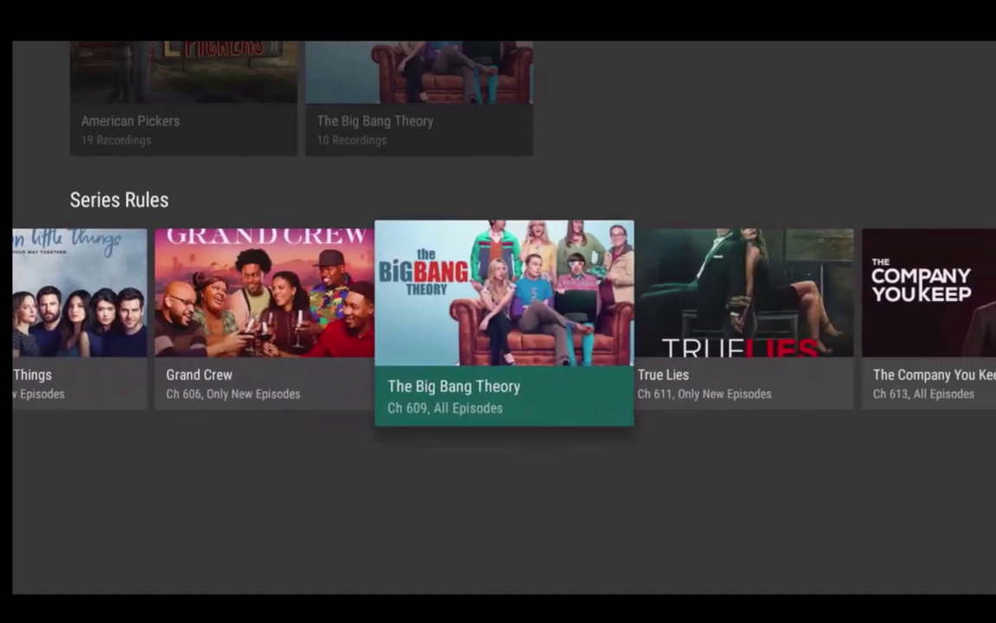
key(Right)
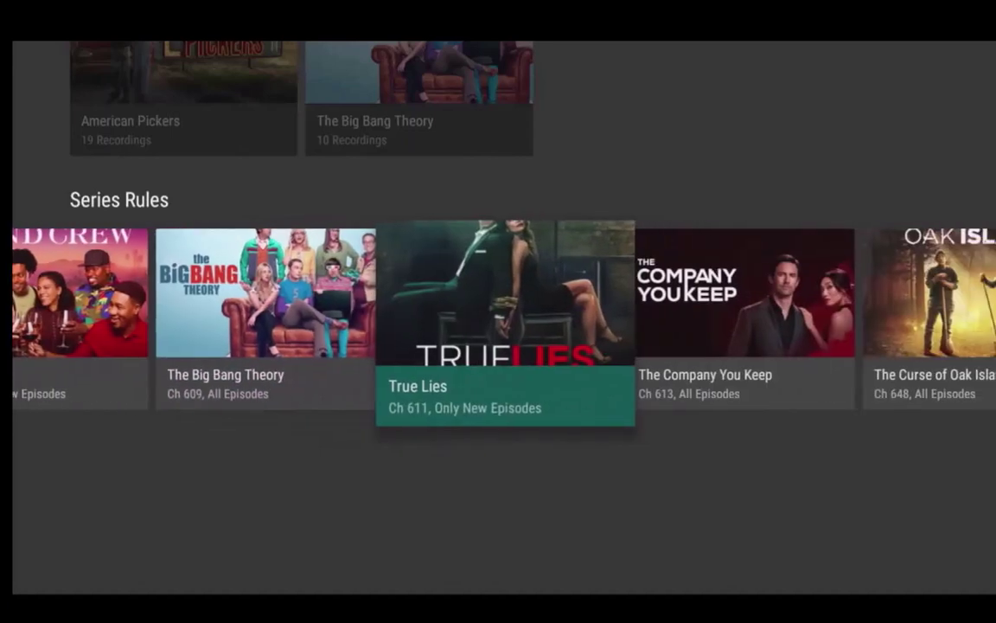
key(Right)
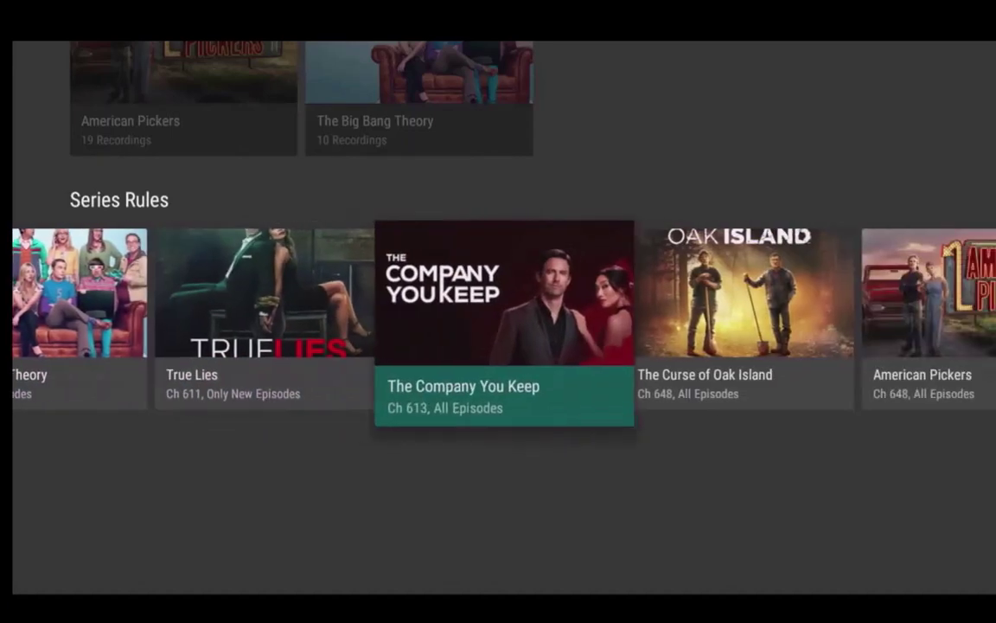
key(Right)
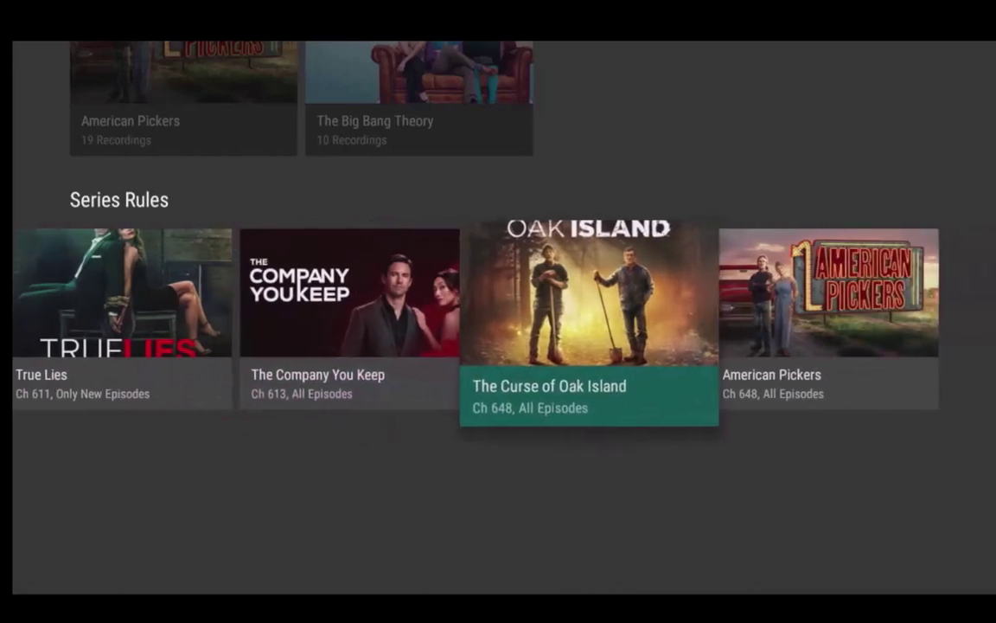
key(Right)
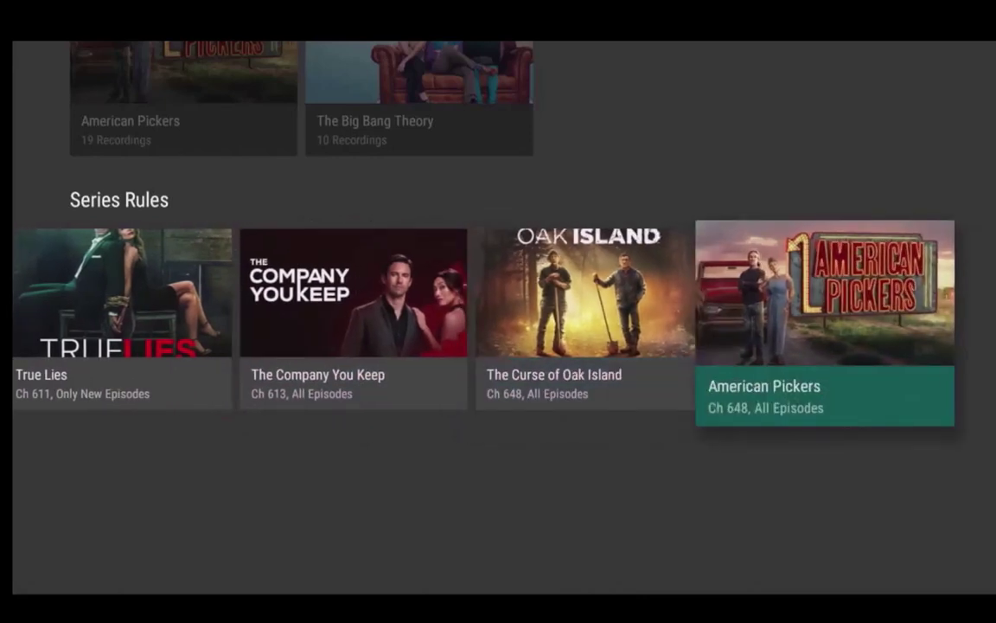
Return to the guide and open CBS Evening News on channel 611 past KELOLAND News at Five.
key(Escape)
key(Left)
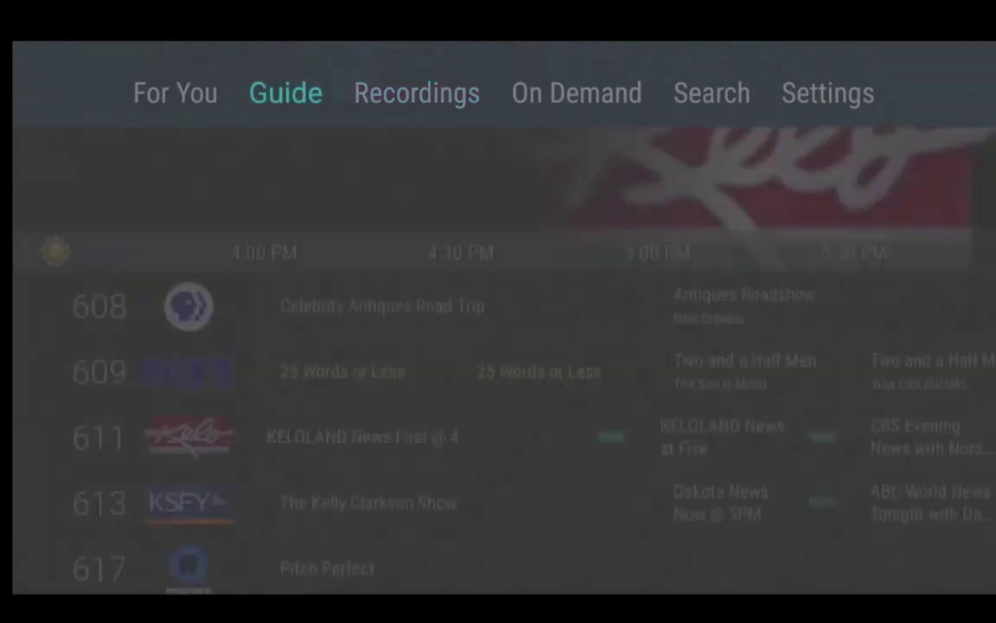
key(Down)
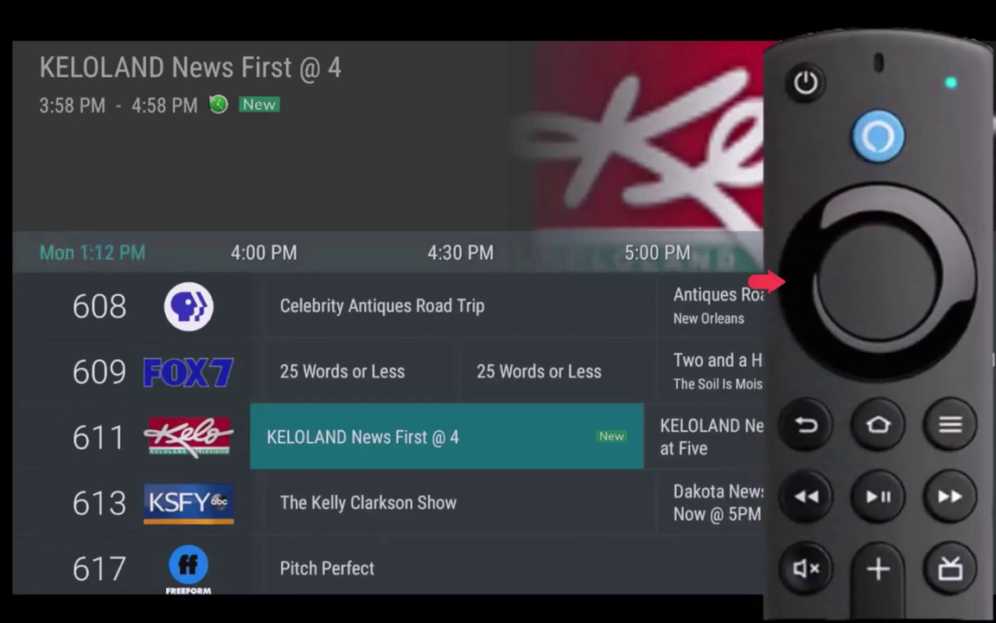
key(Right)
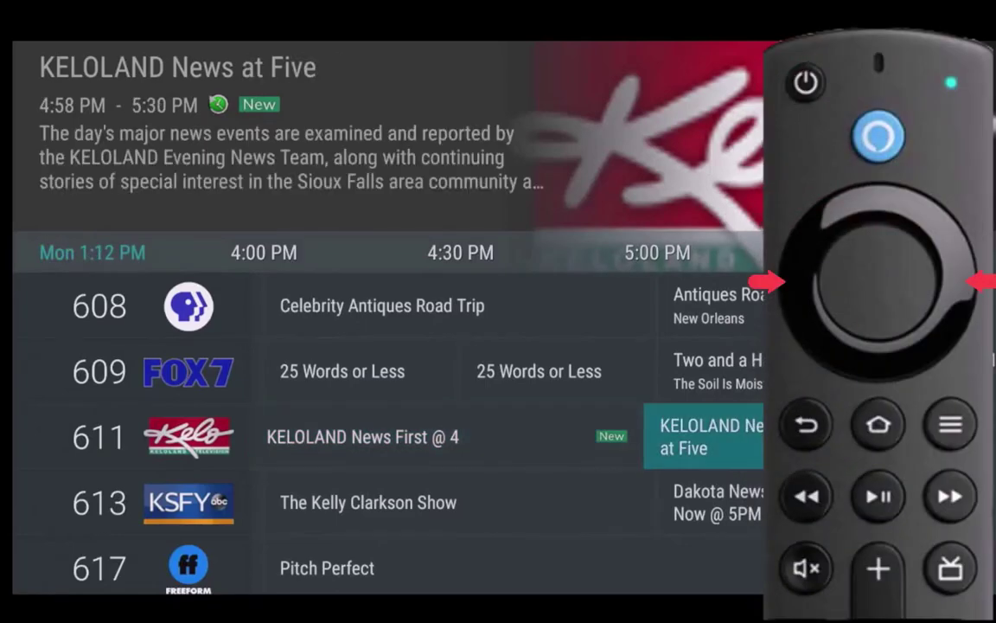
key(Left)
key(Right)
key(Right)
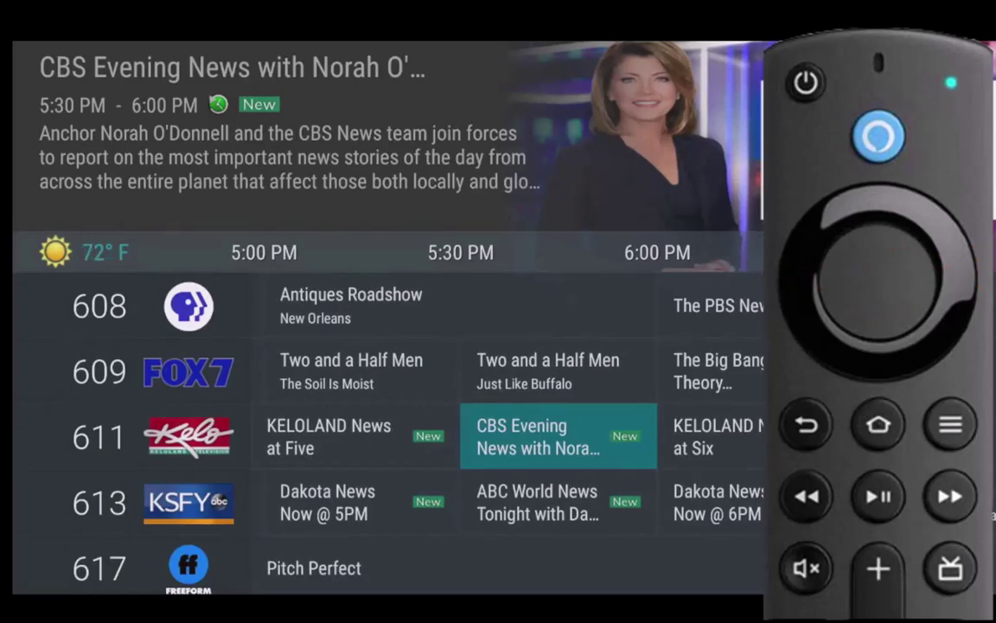
key(Return)
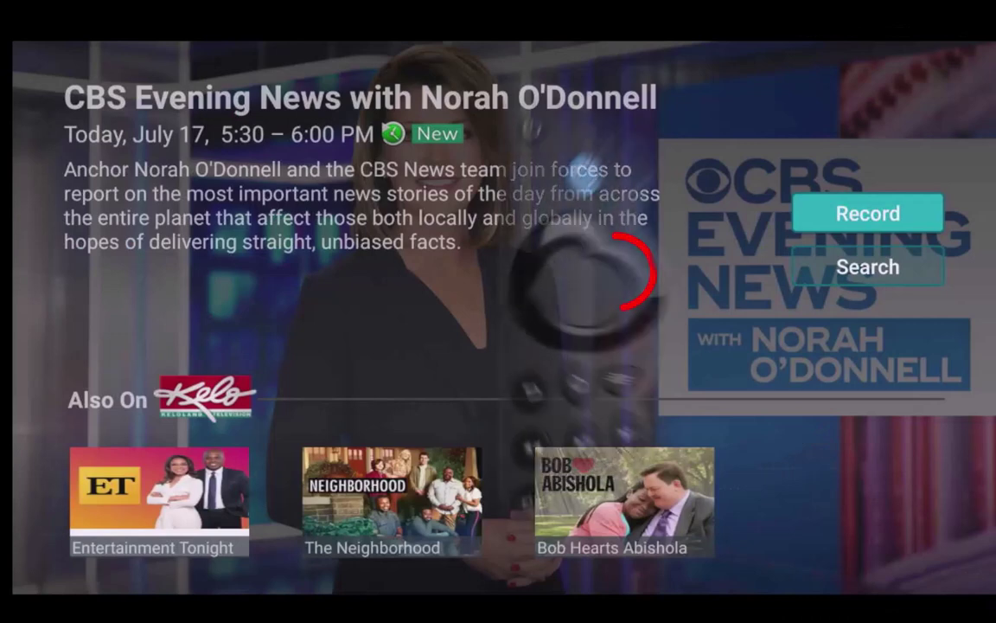
Record CBS Evening News as Series - New Only after comparing Series - All and One-Time.
key(Down)
key(Up)
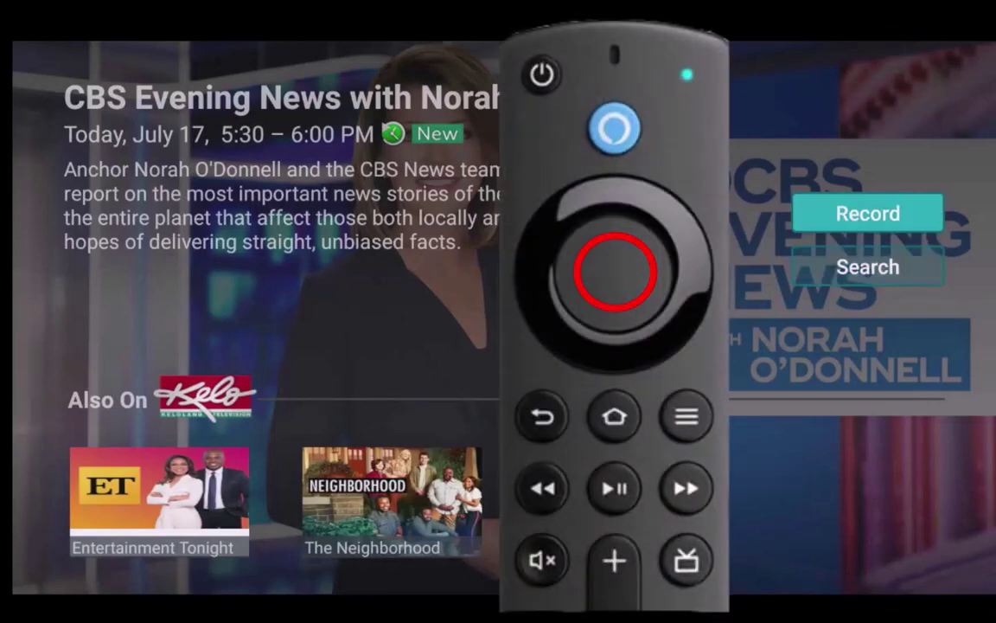
key(Return)
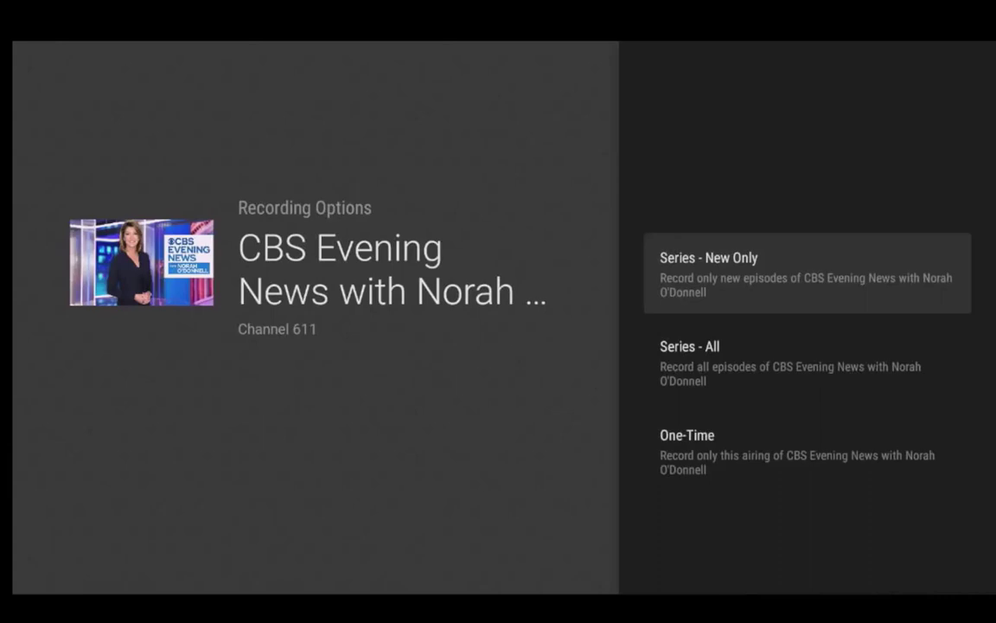
key(Down)
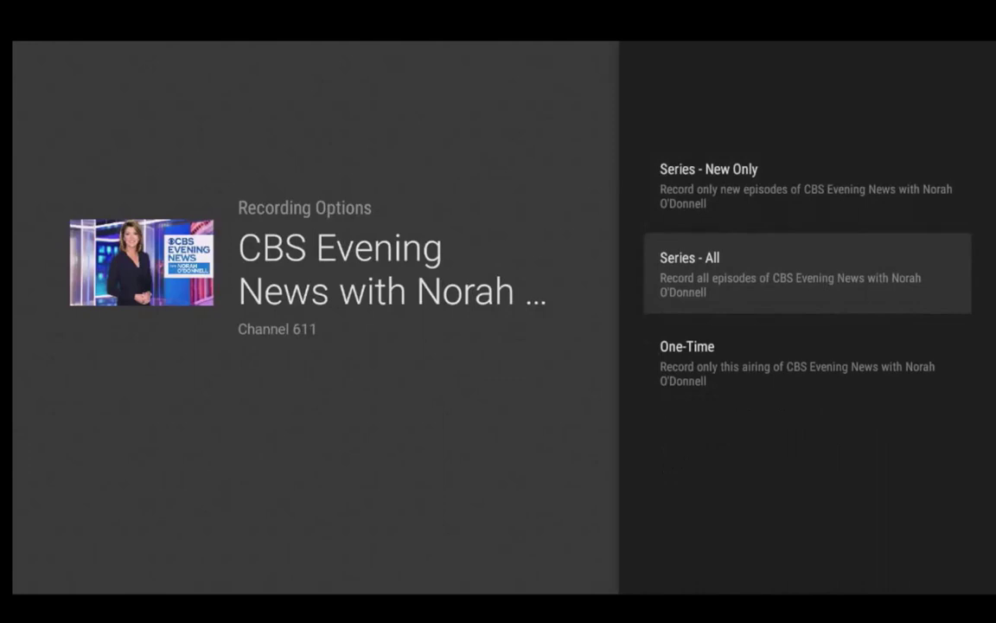
key(Down)
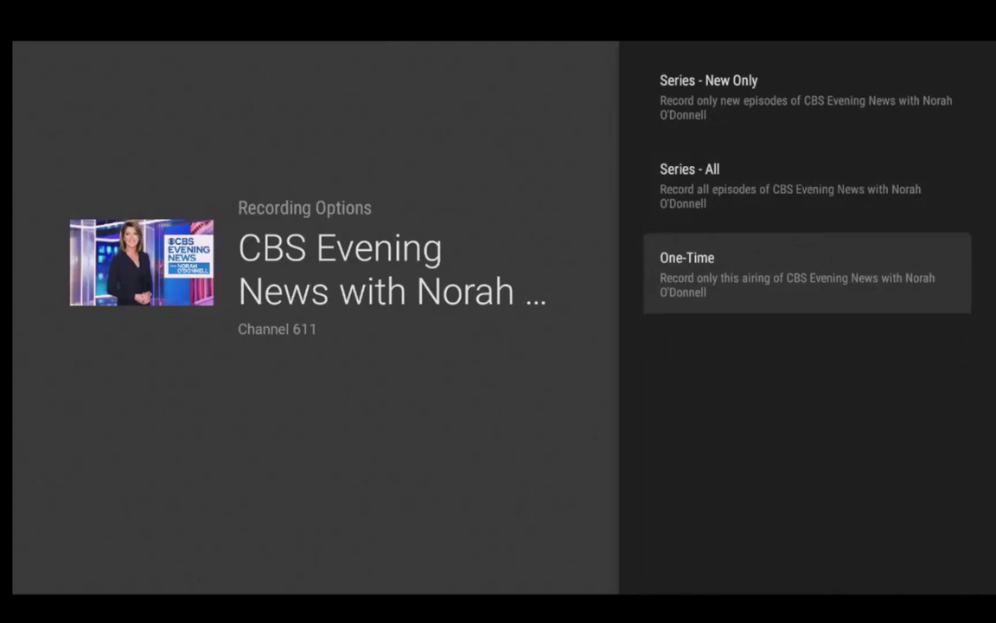
key(Up)
key(Up)
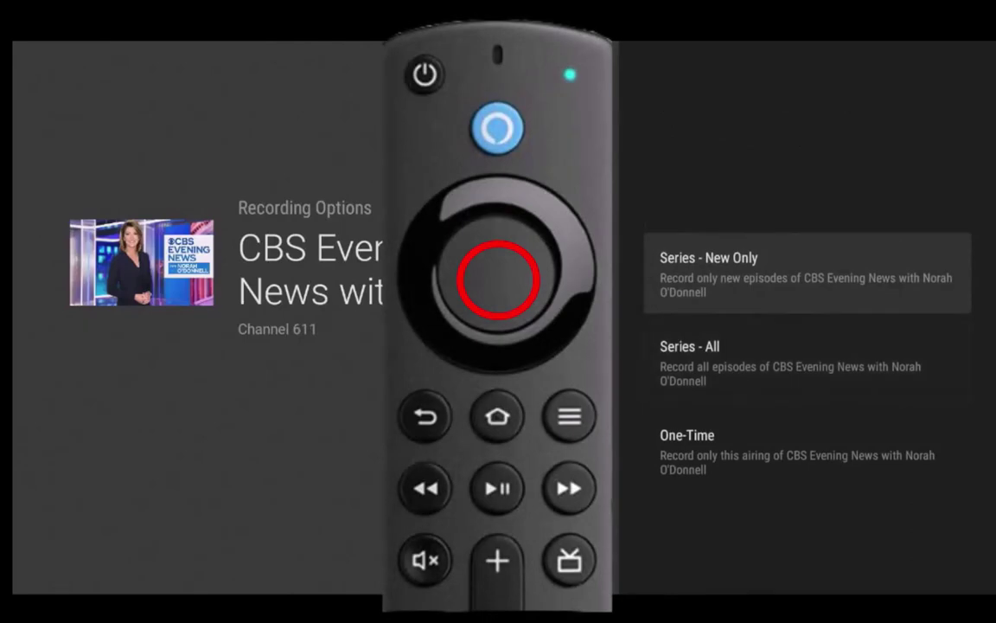
key(Return)
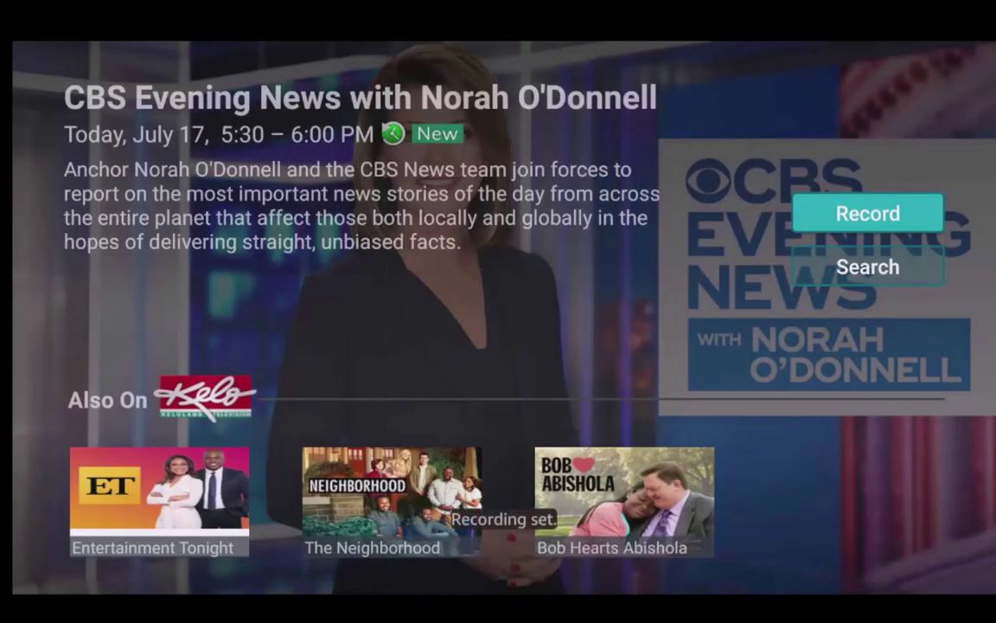
Go from the guide back to the Recordings page.
key(Escape)
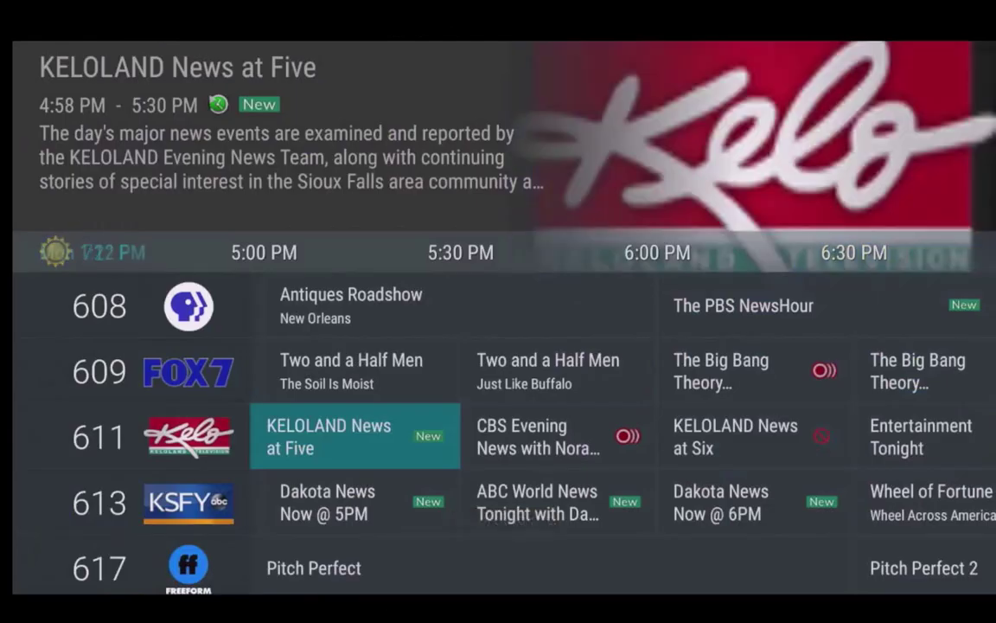
key(Right)
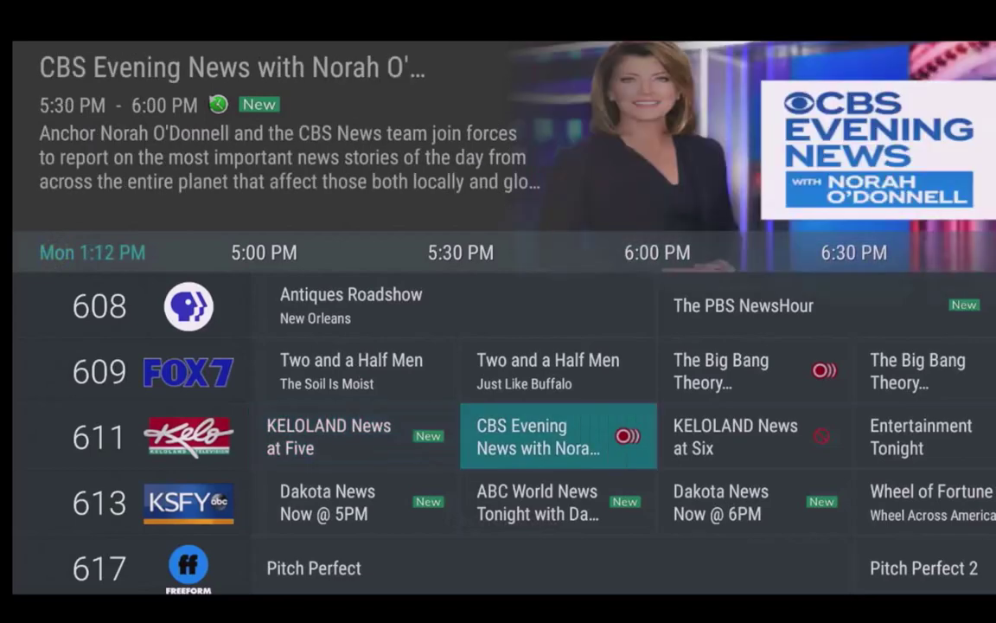
key(Escape)
key(Right)
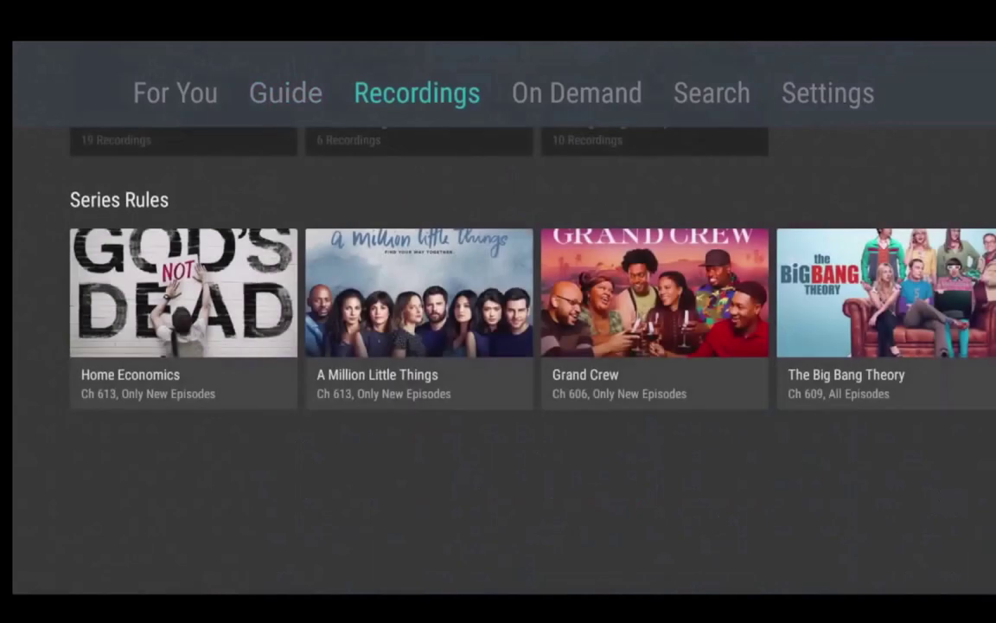
Move past Current and Future Recordings to The Big Bang Theory series rule.
key(Down)
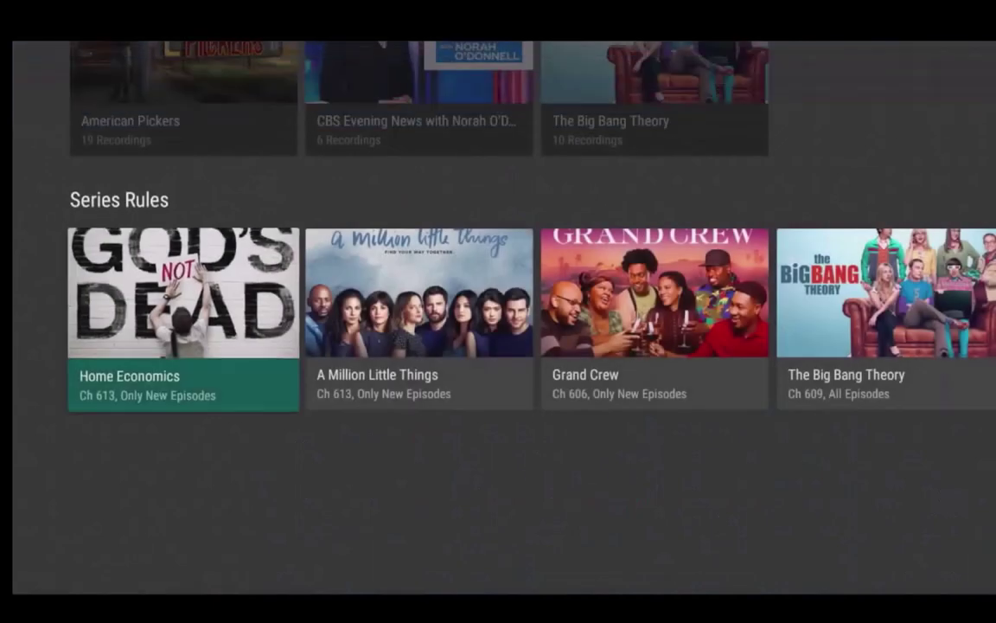
key(Up)
key(Up)
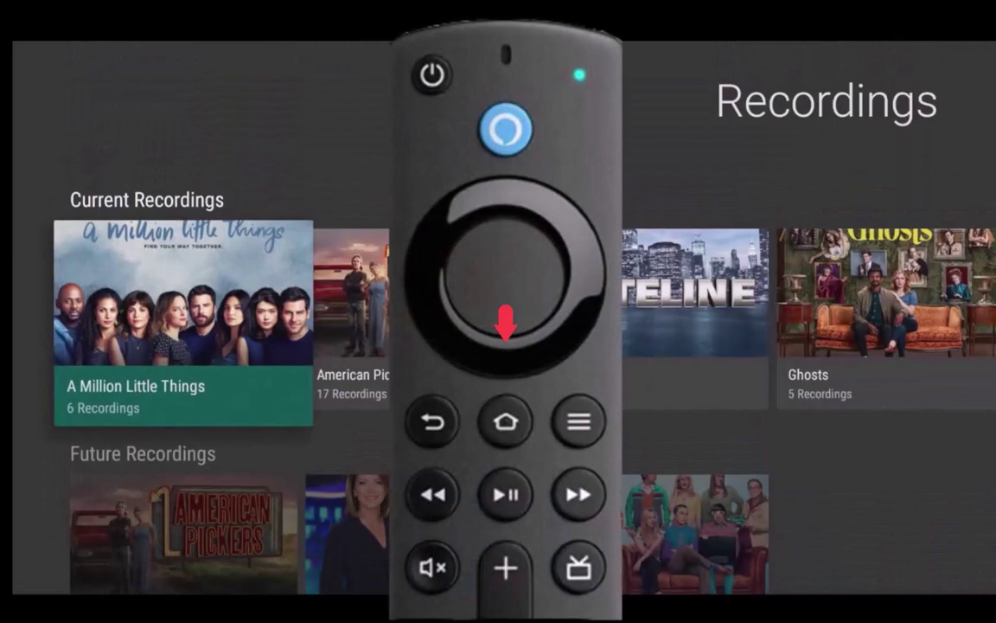
key(Down)
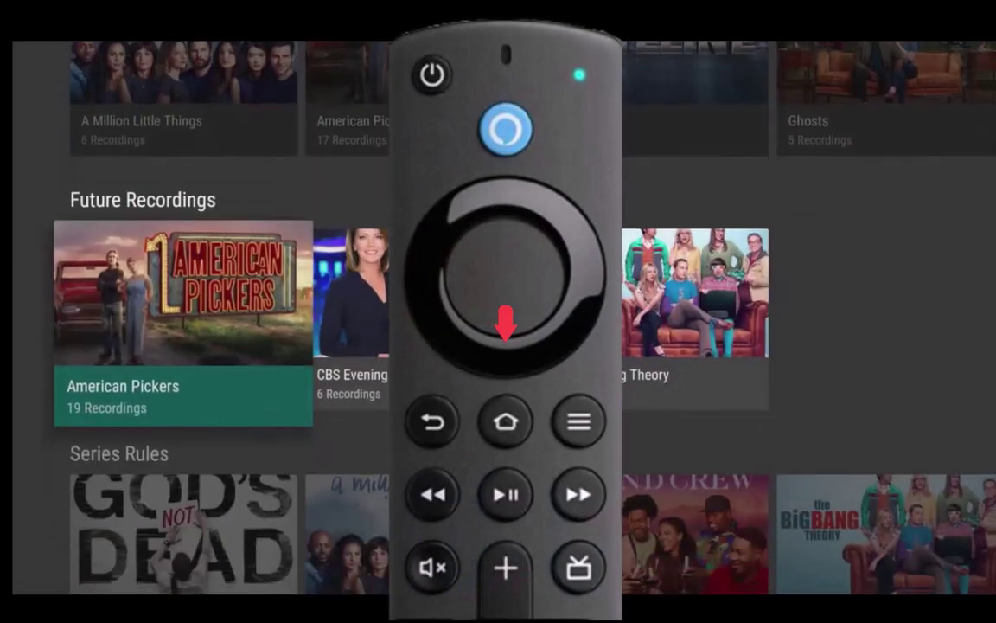
key(Down)
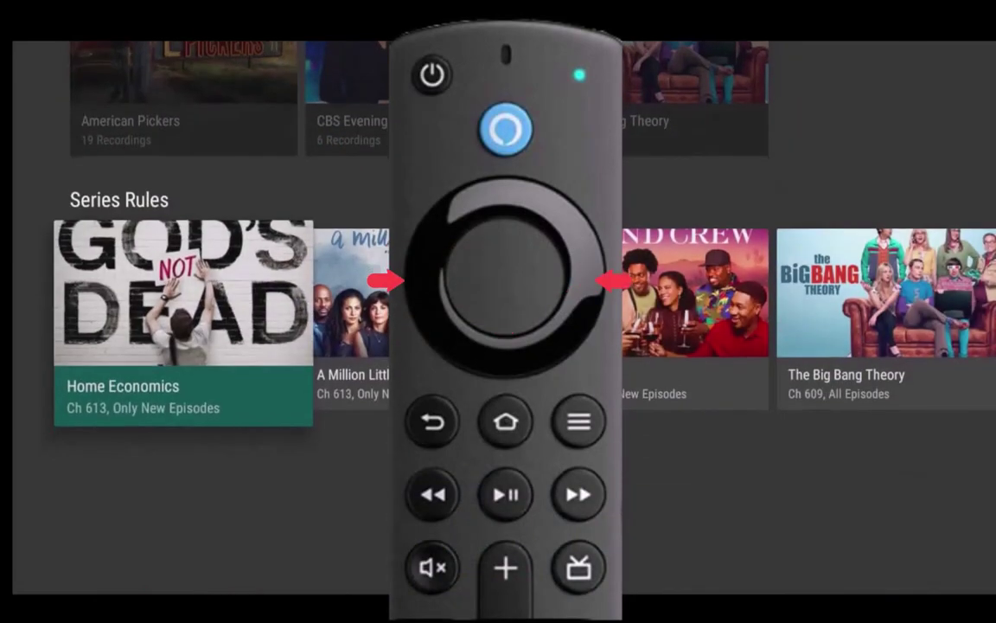
key(Right)
key(Left)
key(Right)
key(Right)
key(Right)
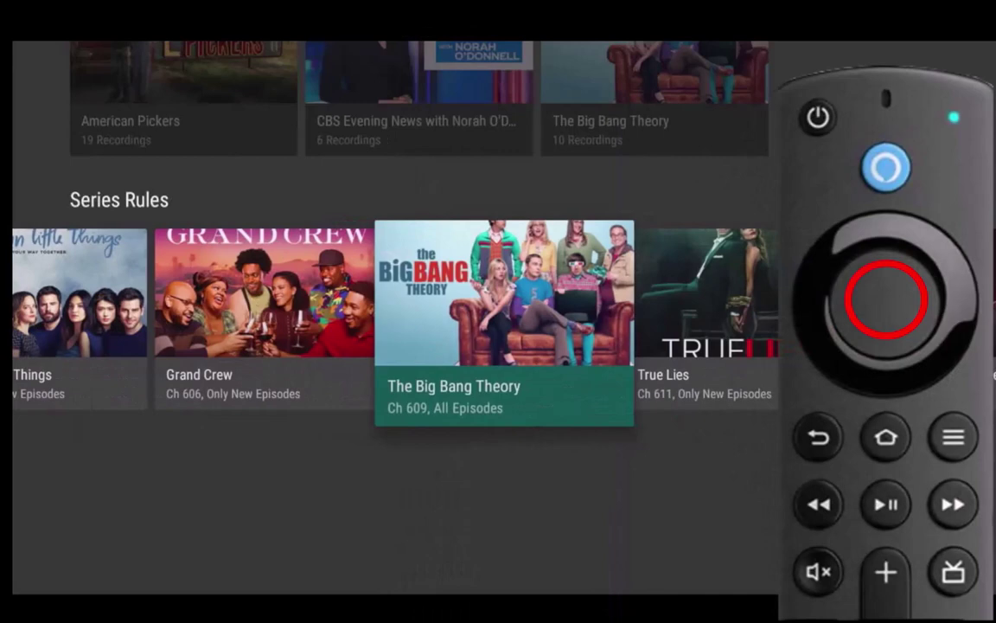
Delete The Big Bang Theory series rule for channel 609, then return to Current Recordings.
key(Return)
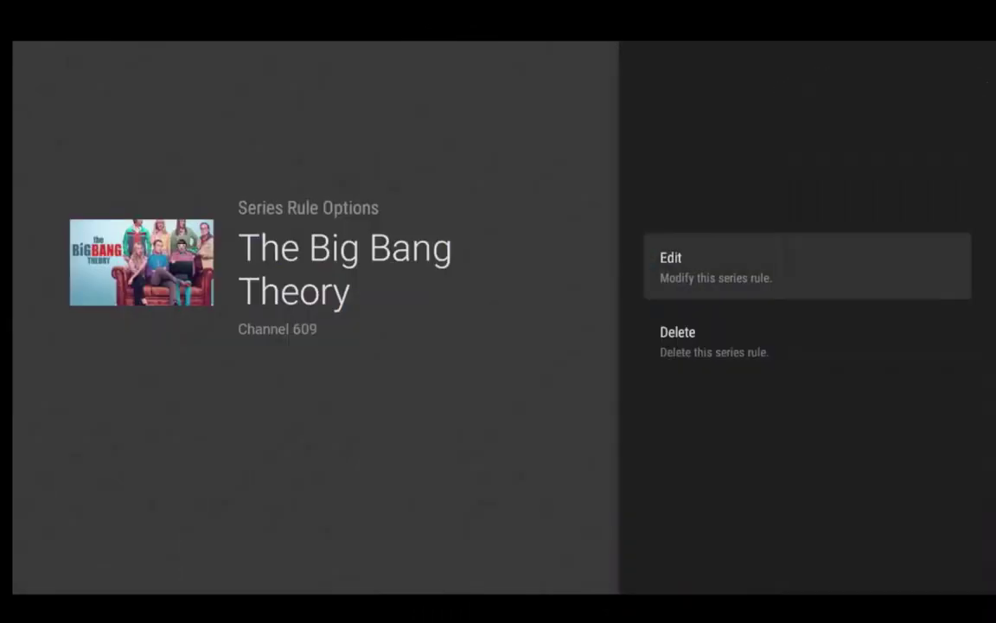
key(Down)
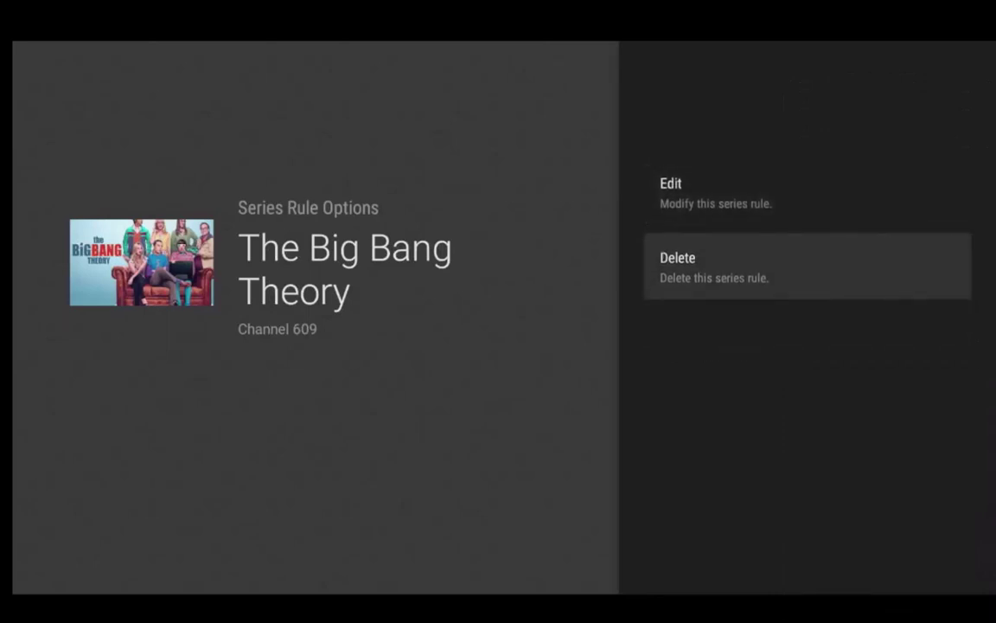
key(Return)
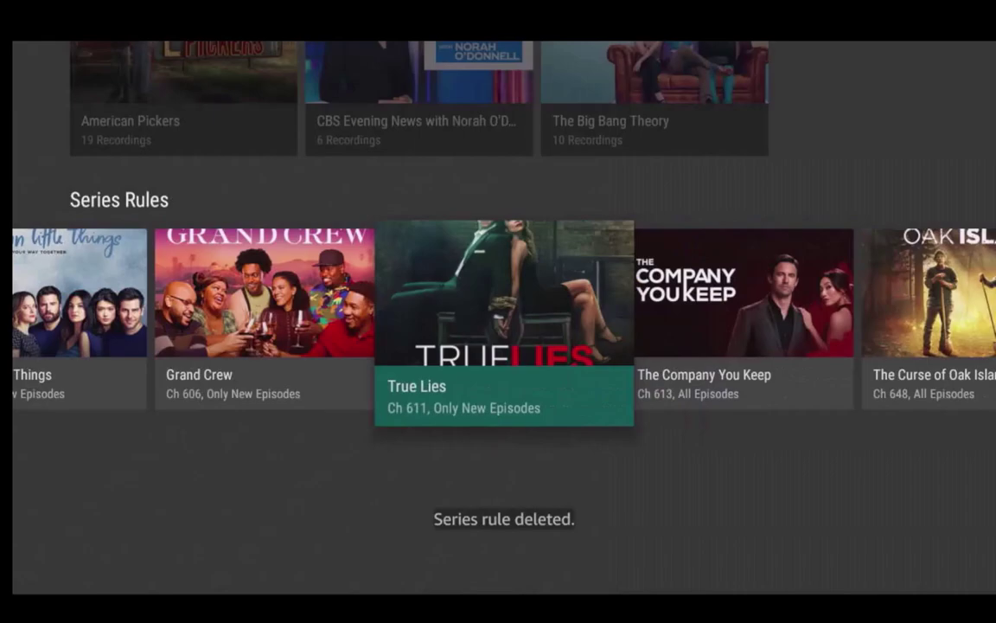
key(Up)
key(Up)
key(Right)
key(Right)
key(Right)
key(Right)
key(Right)
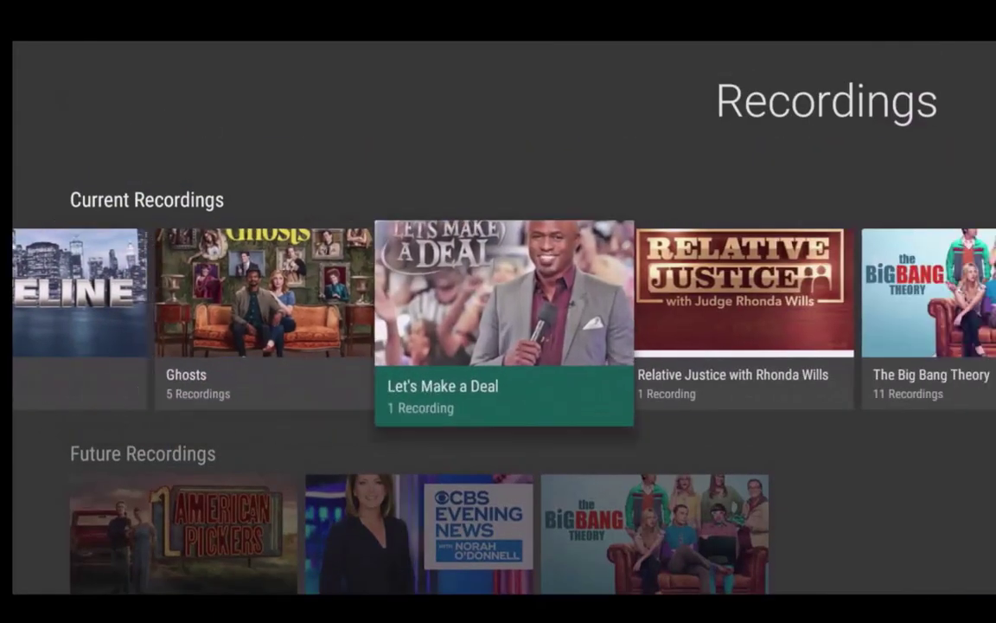
Open the CBS Evening News rule, next to American Pickers in Series Rules.
key(Right)
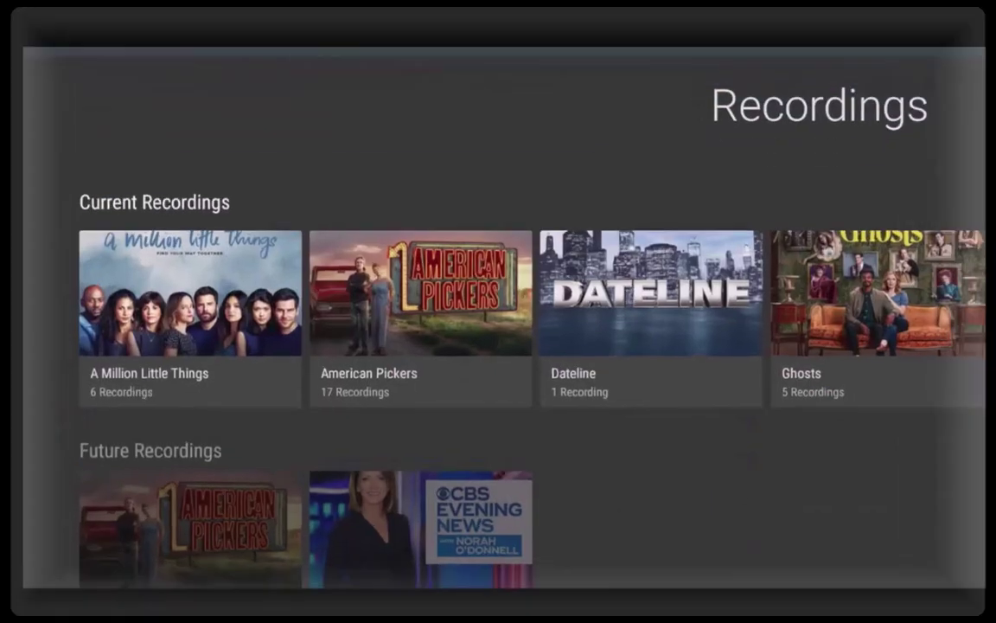
key(Down)
key(Down)
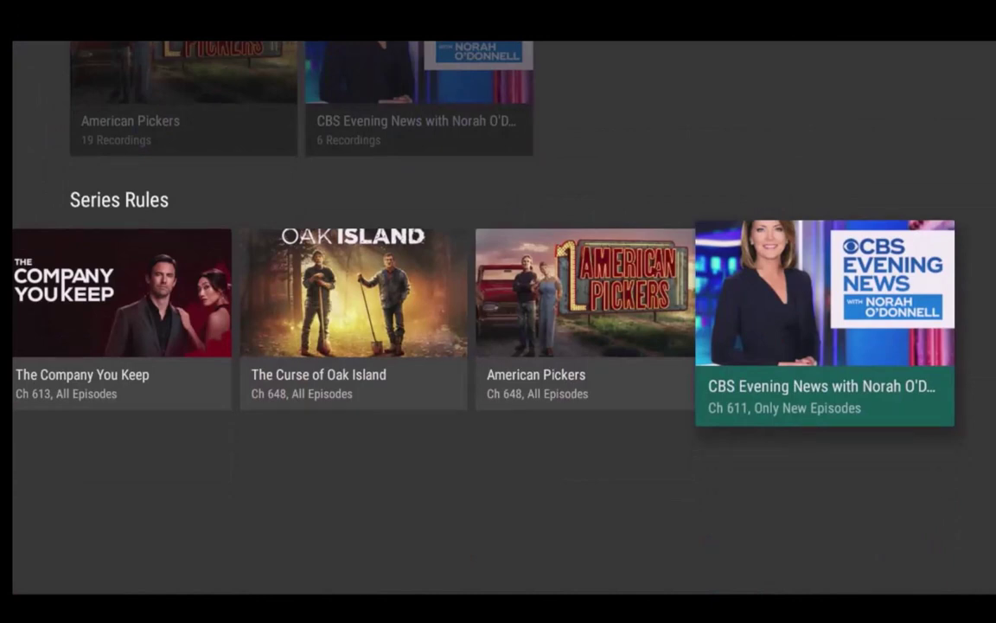
key(Left)
key(Left)
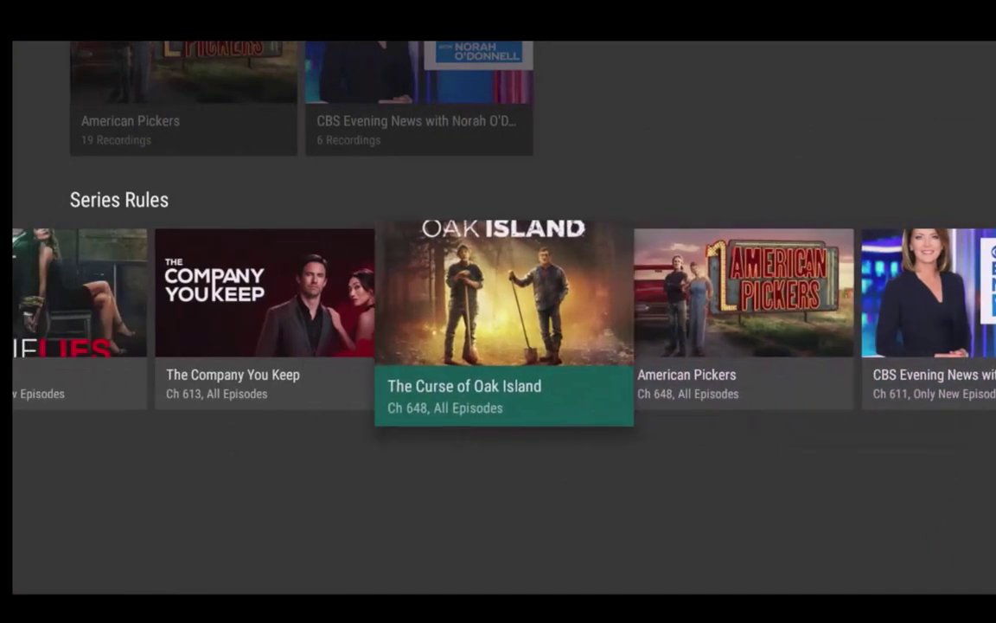
key(Right)
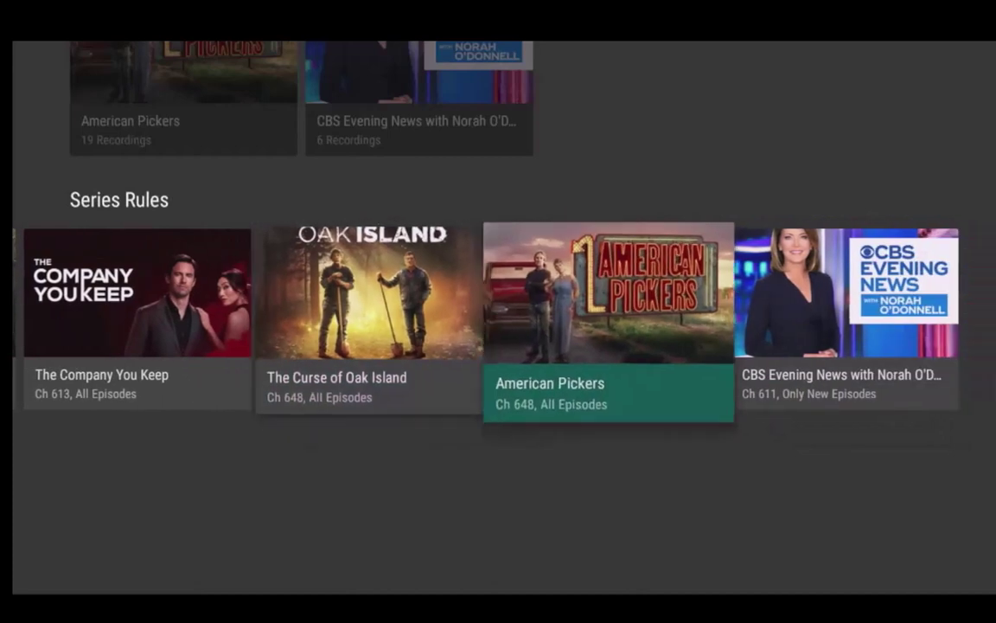
key(Right)
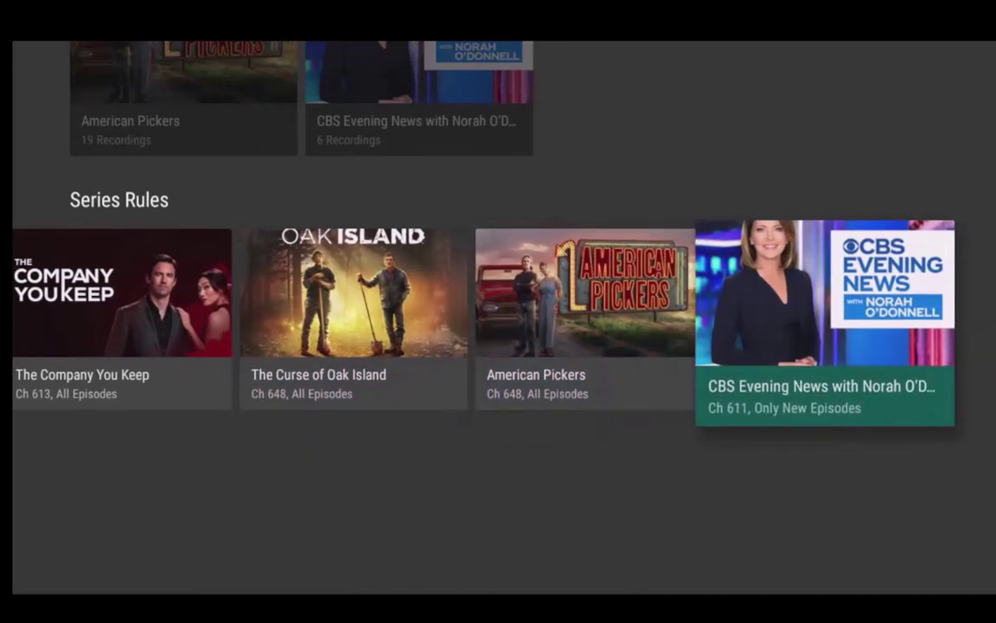
key(Return)
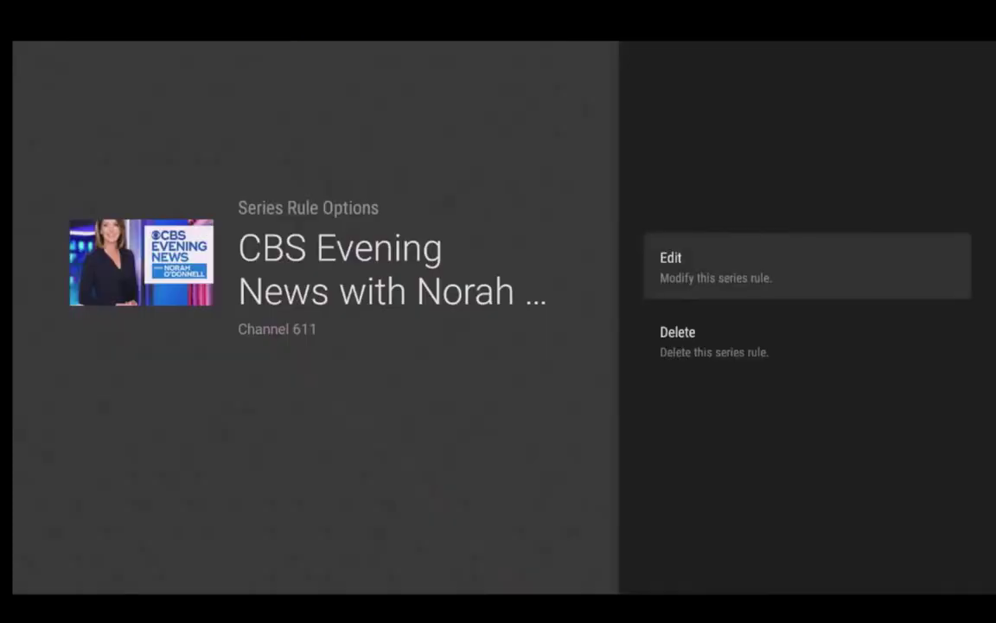
Choose Edit to show the CBS Evening News rule's Recording Options.
key(Return)
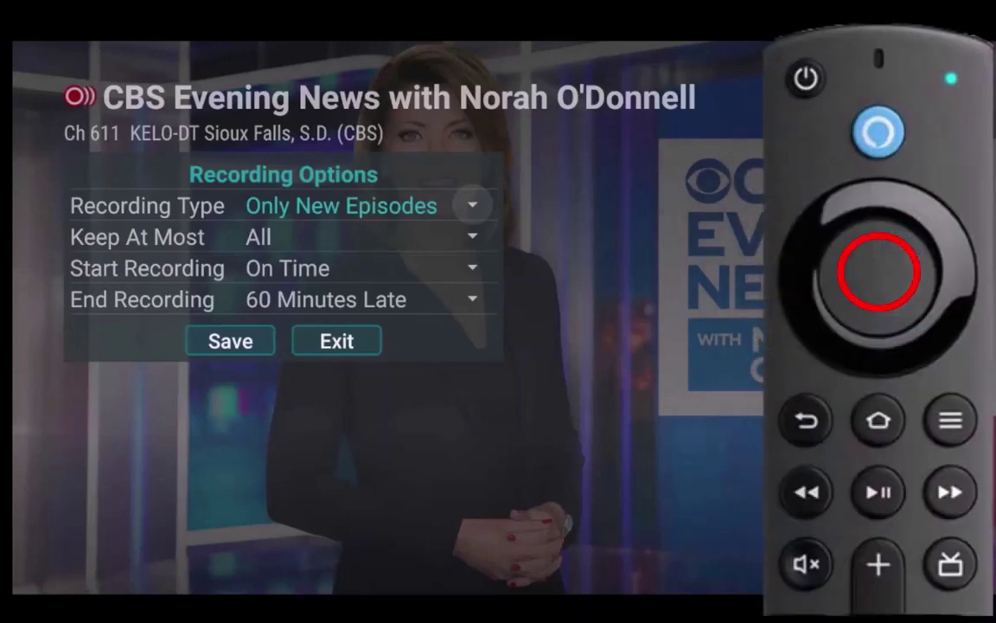
Change the CBS Evening News Recording Type from Only New Episodes to All Episodes.
key(Return)
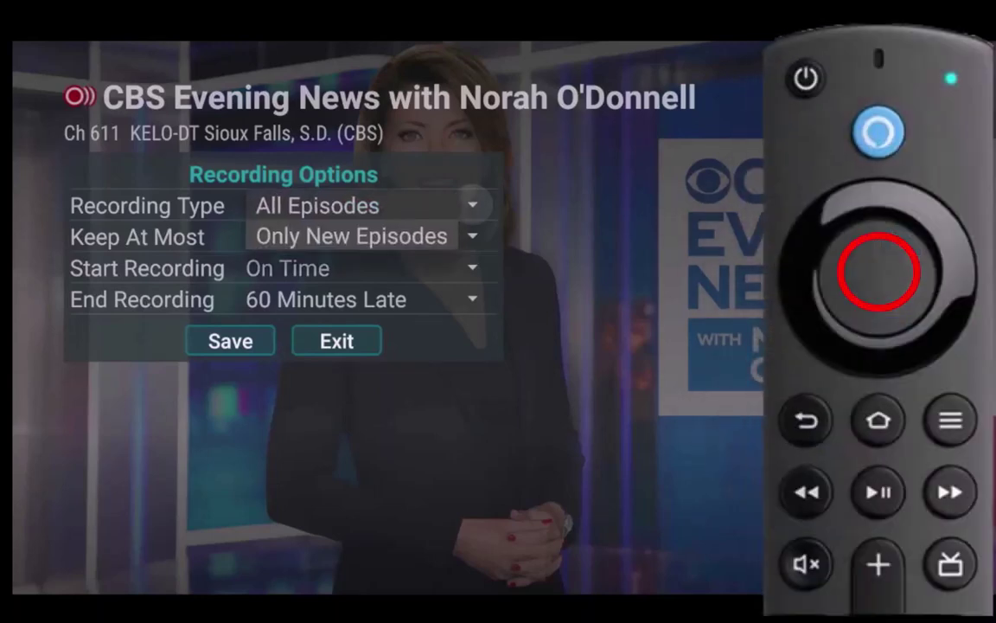
key(Up)
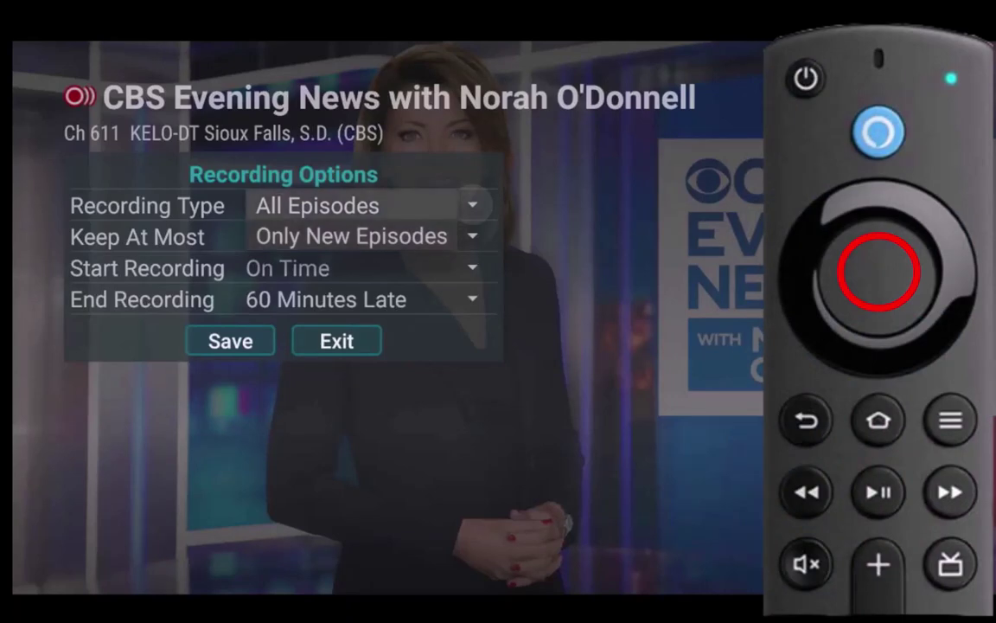
key(Down)
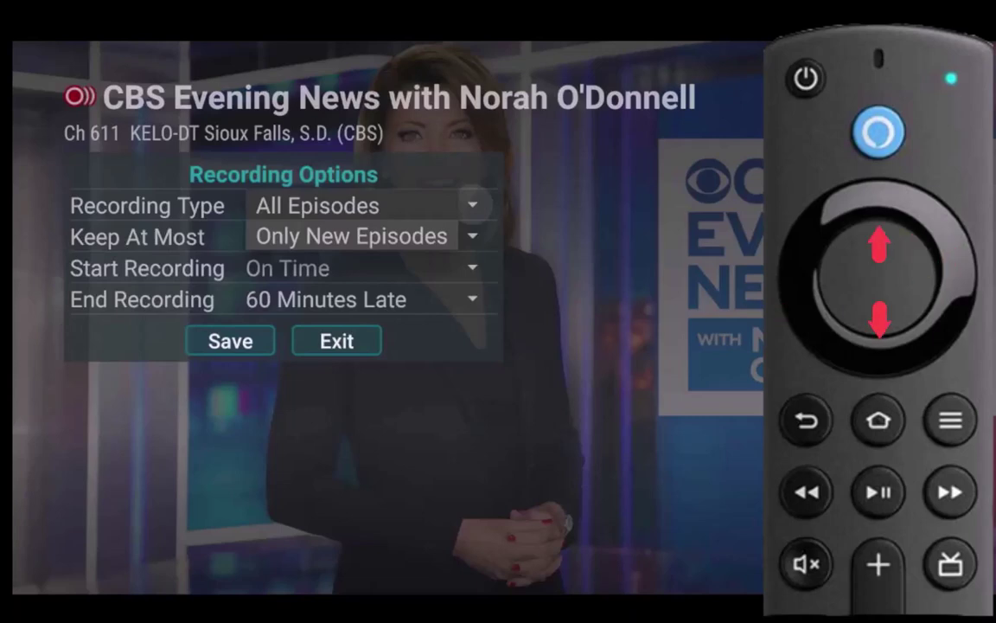
key(Up)
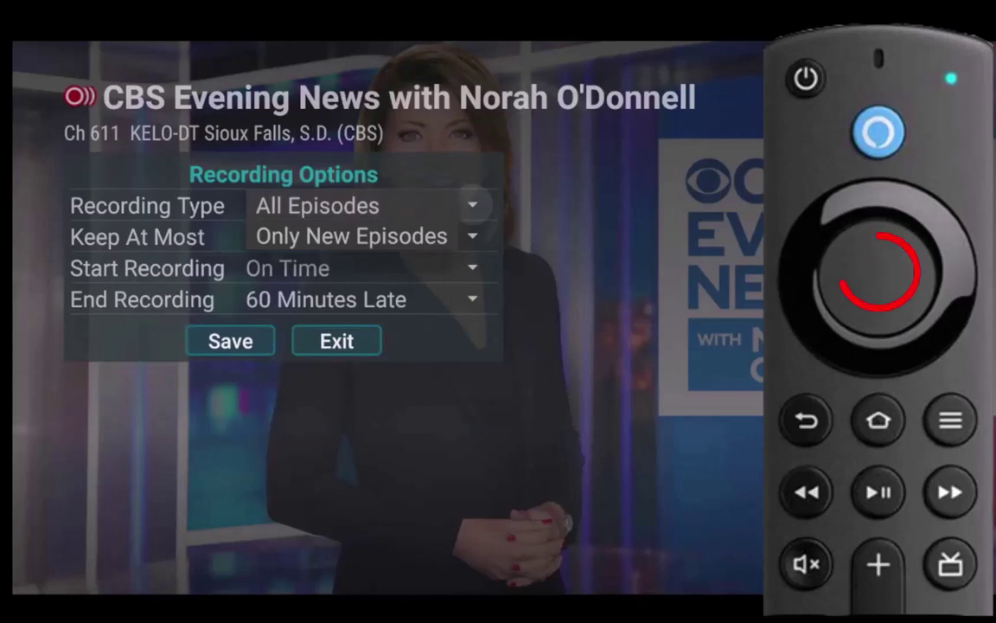
key(Return)
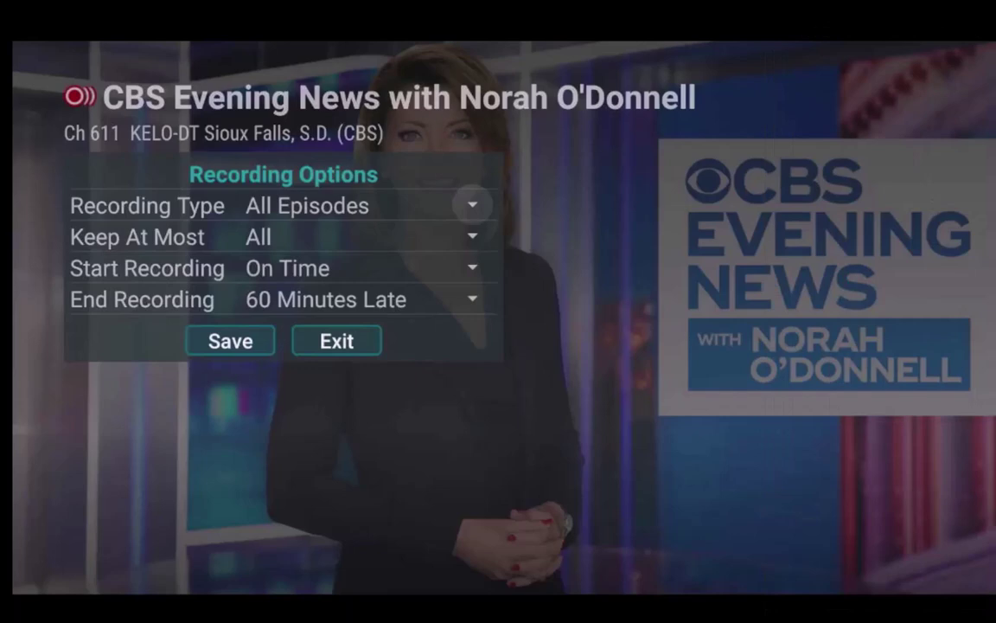
key(Down)
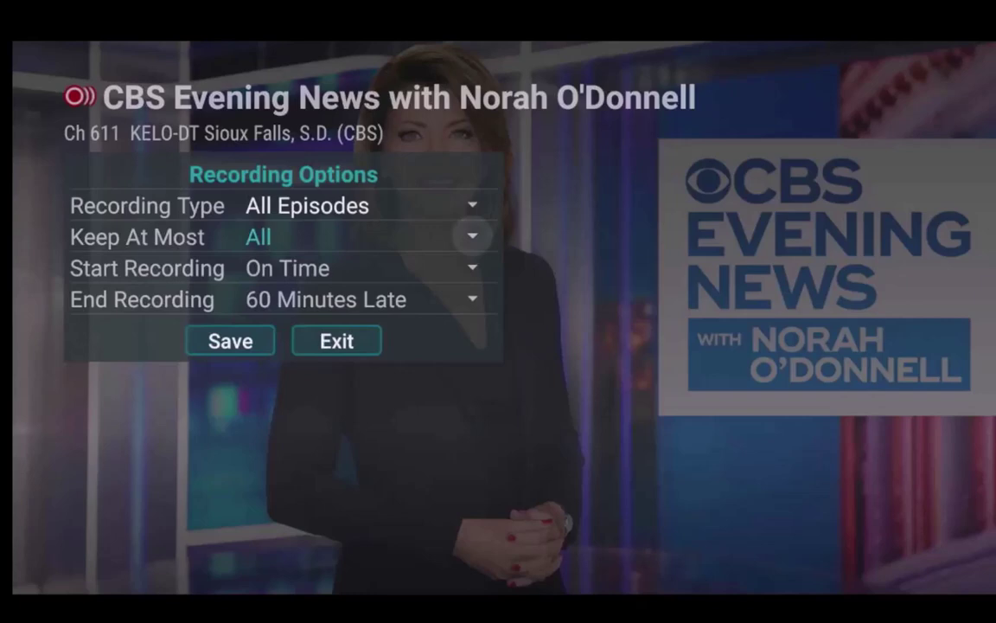
Keep Keep At Most on All after browsing the episode-limit choices.
key(Return)
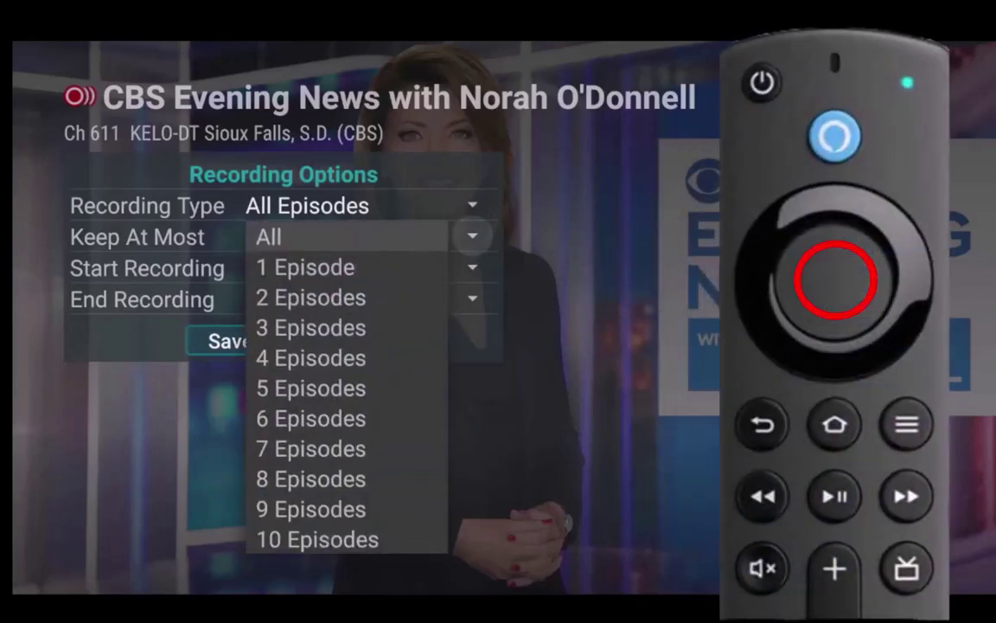
key(Down)
key(Down)
key(Down)
key(Down)
key(Down)
key(Down)
key(Down)
key(Down)
key(Down)
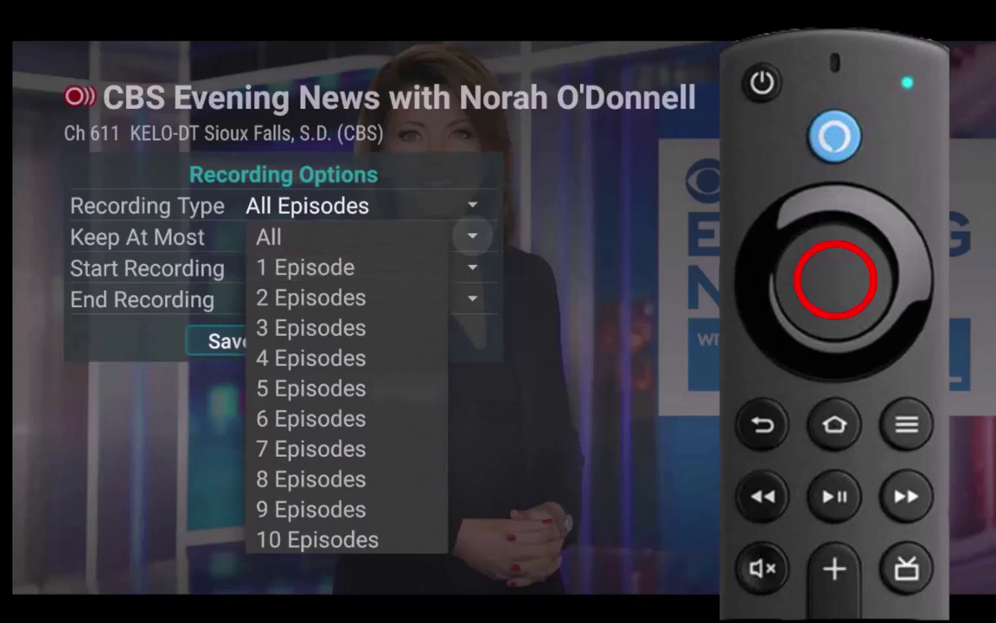
key(Up)
key(Up)
key(Up)
key(Up)
key(Up)
key(Up)
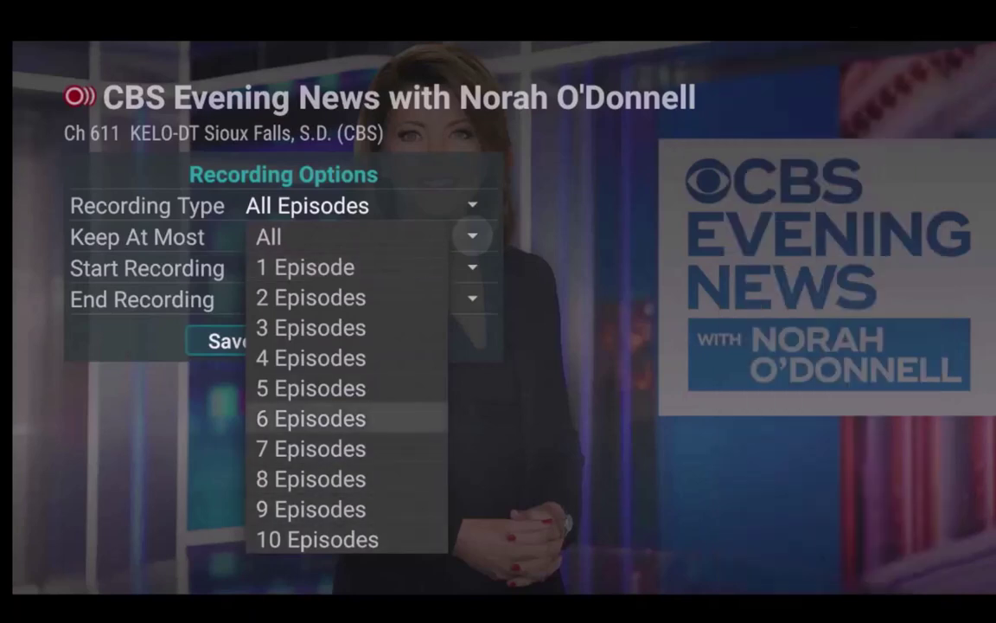
key(Up)
key(Up)
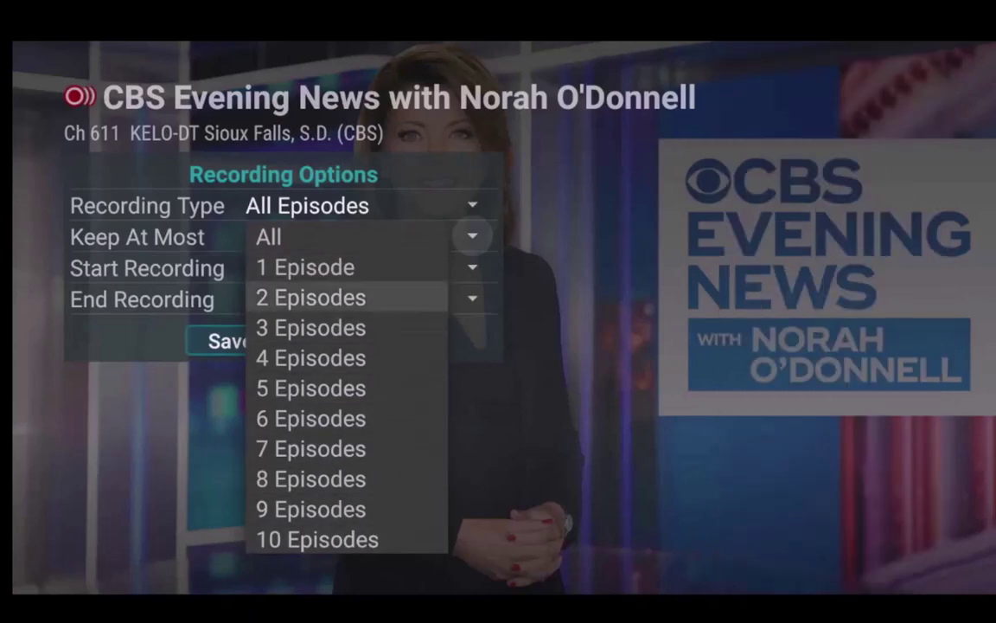
key(Up)
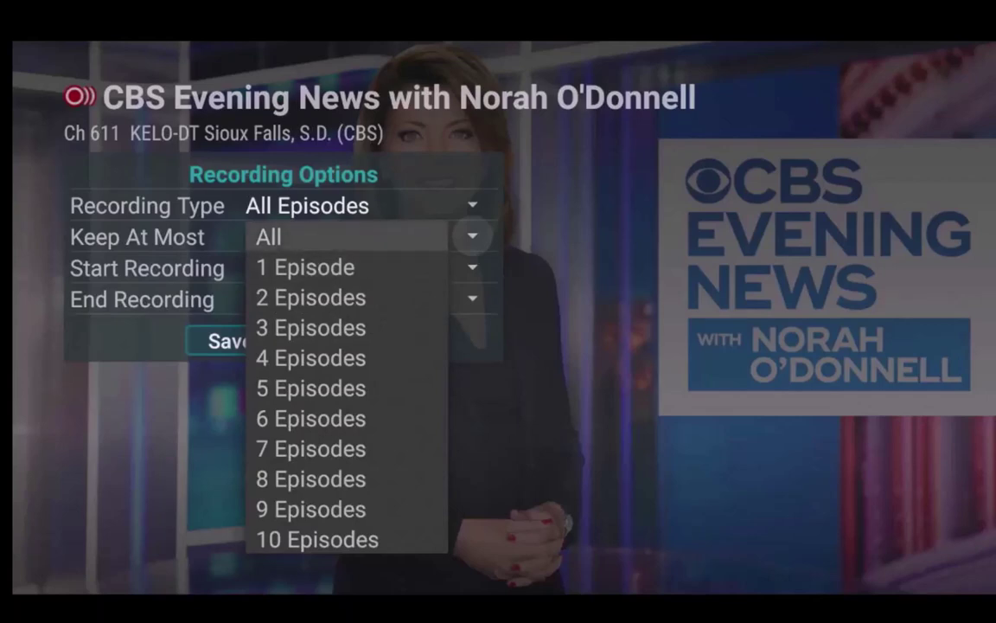
key(Return)
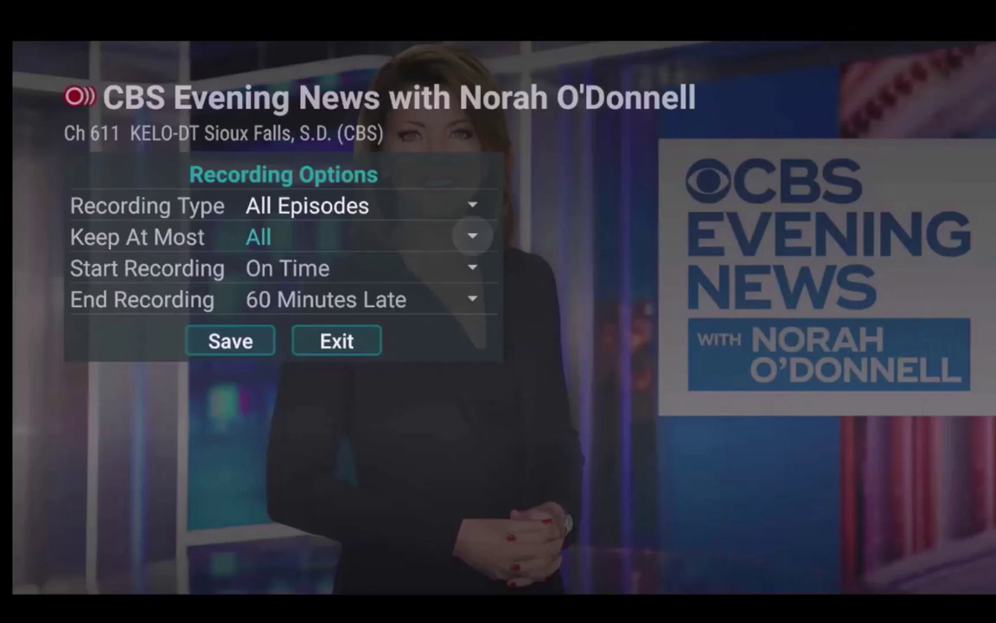
click(473, 269)
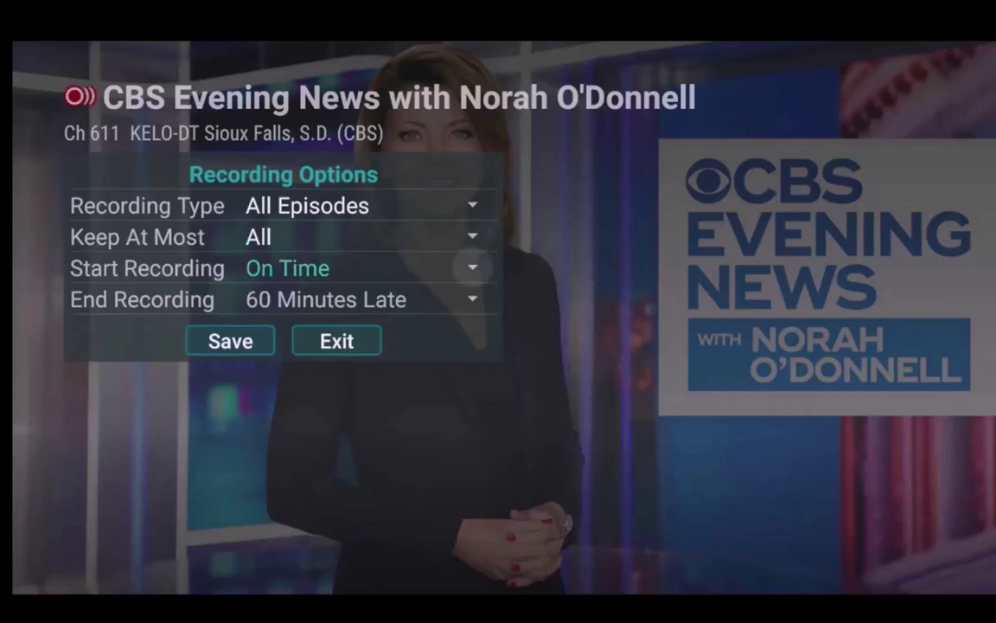
click(472, 299)
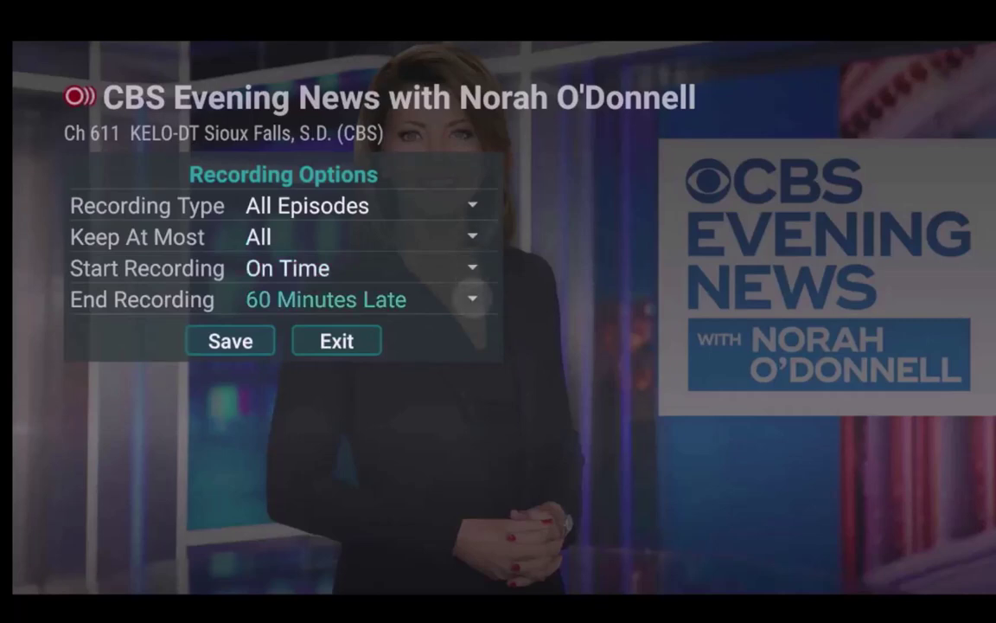
click(472, 268)
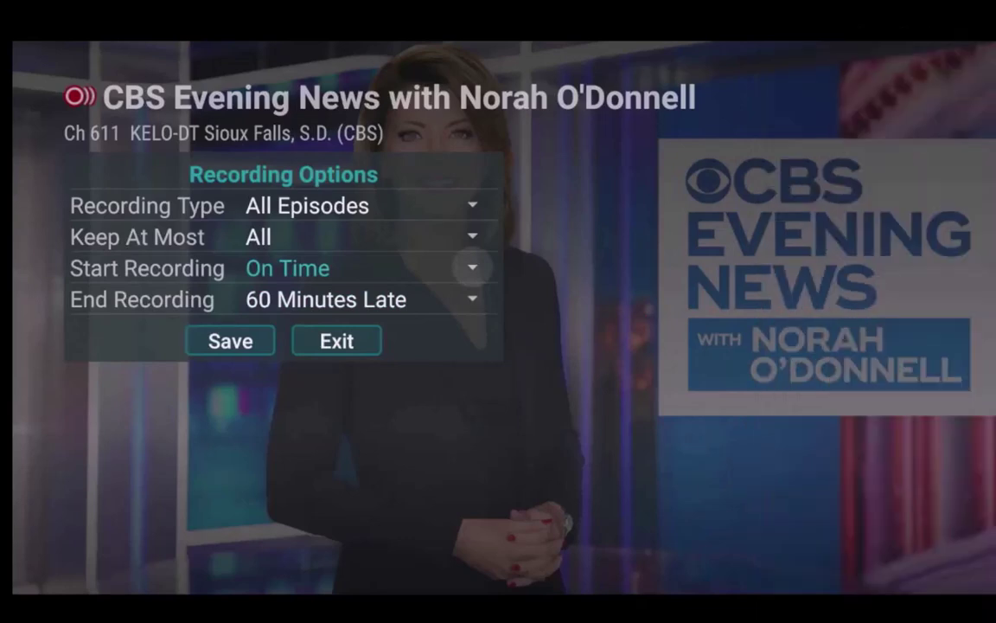
key(Down)
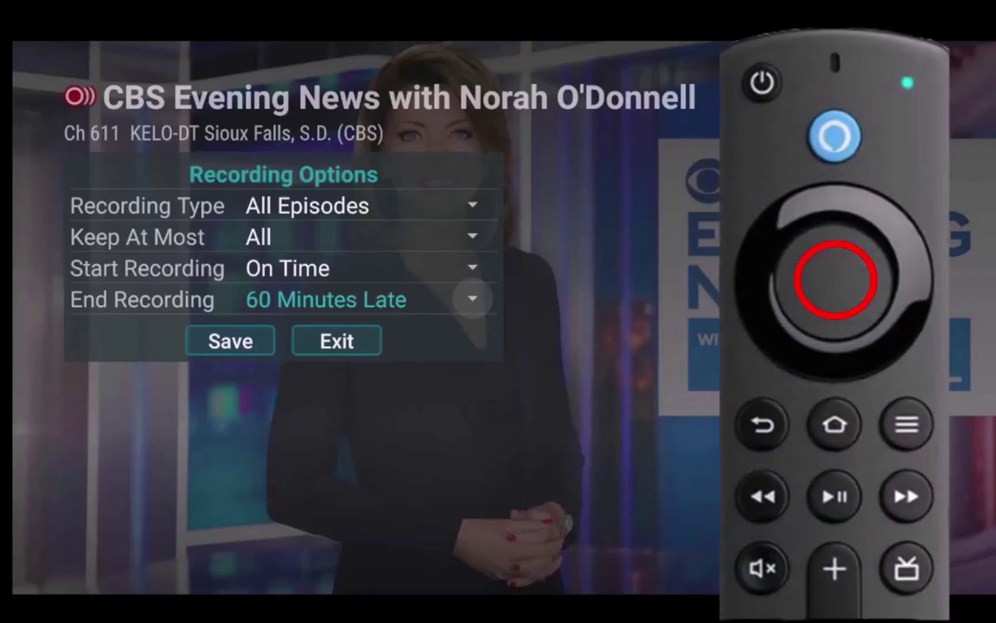
key(Return)
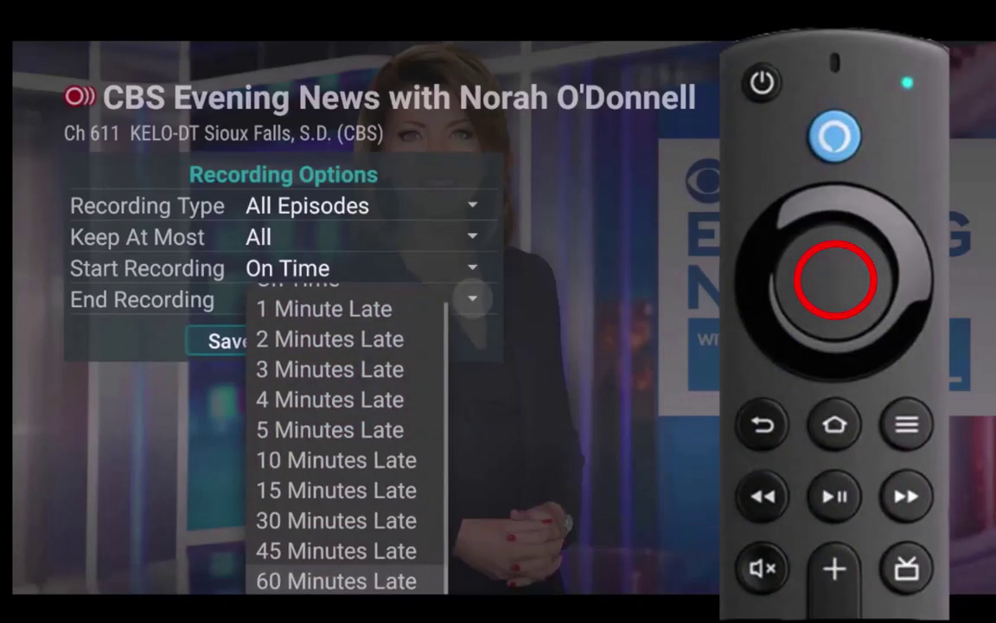
key(Up)
key(Up)
key(Up)
key(Up)
key(Up)
key(Up)
key(Up)
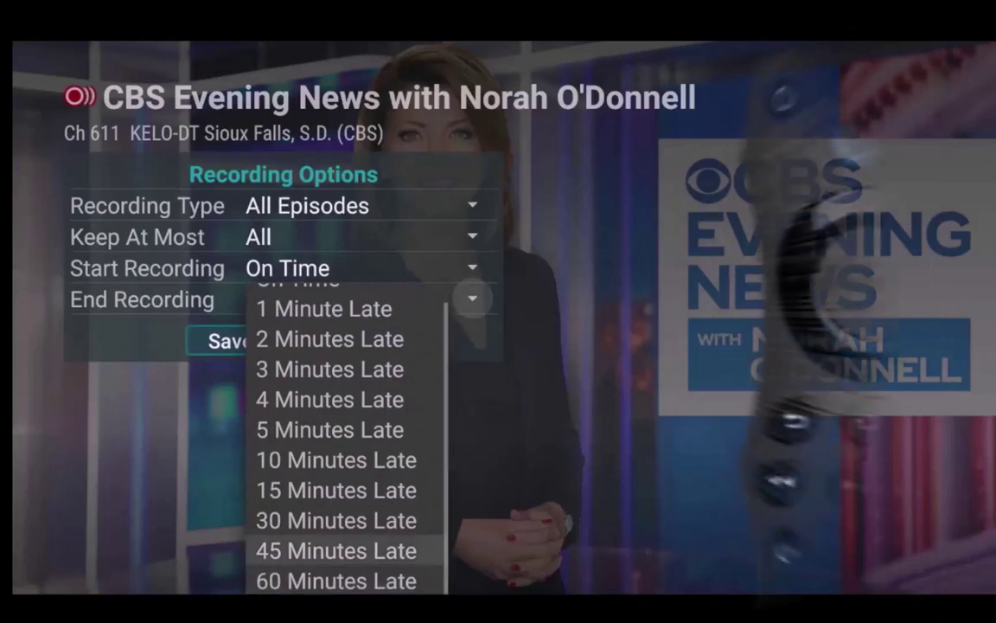
key(Up)
key(Down)
key(Down)
key(Down)
key(Down)
key(Down)
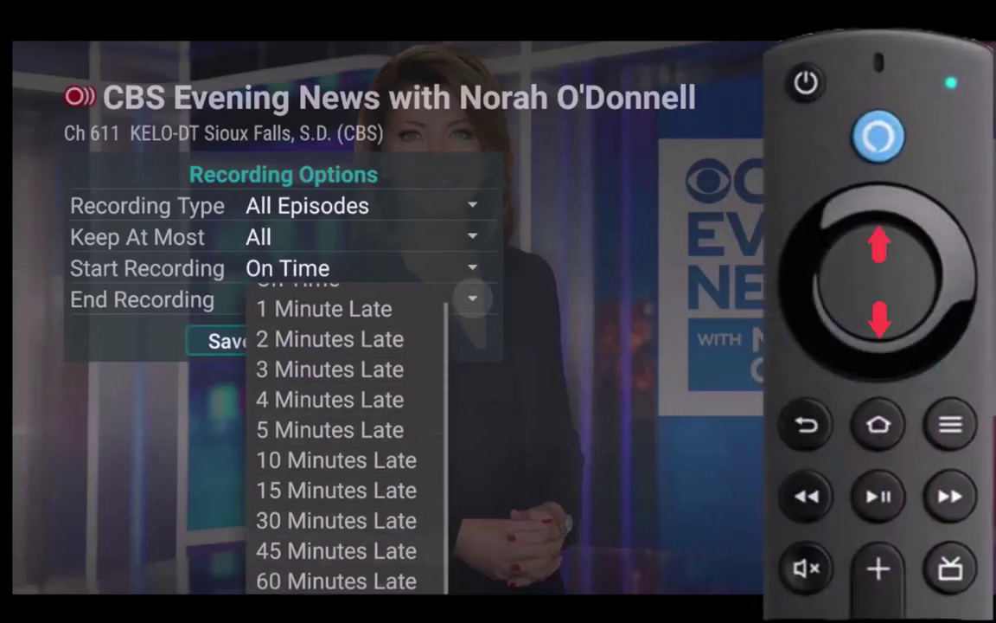
key(Down)
key(Down)
key(Down)
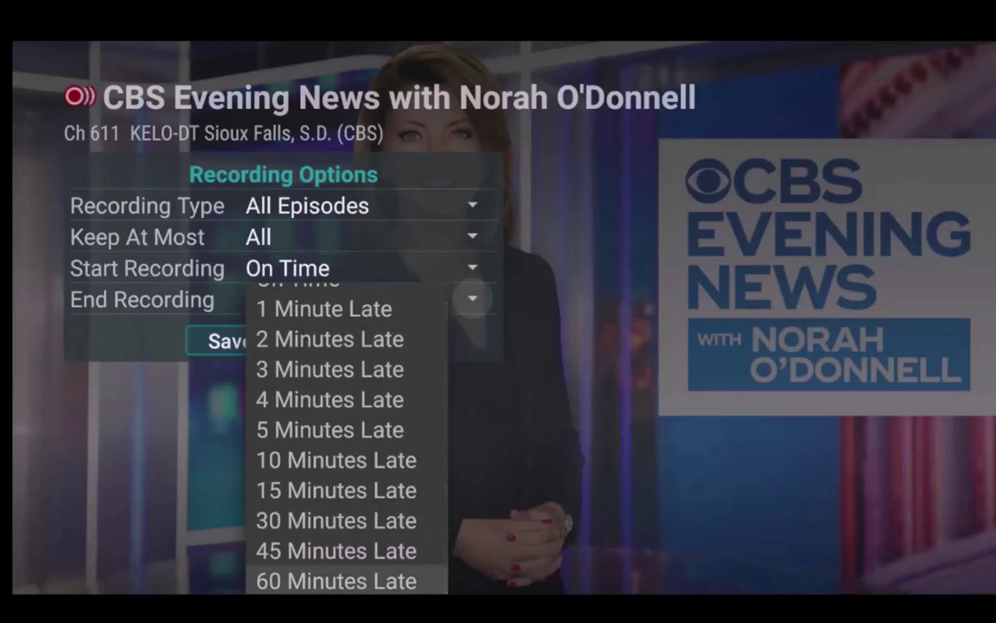
key(Return)
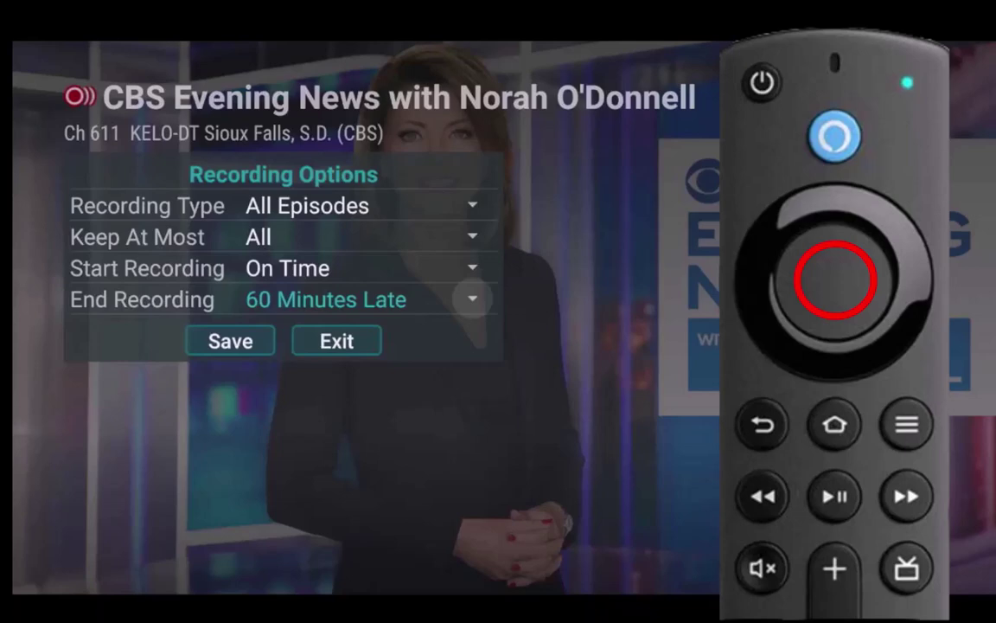
key(Down)
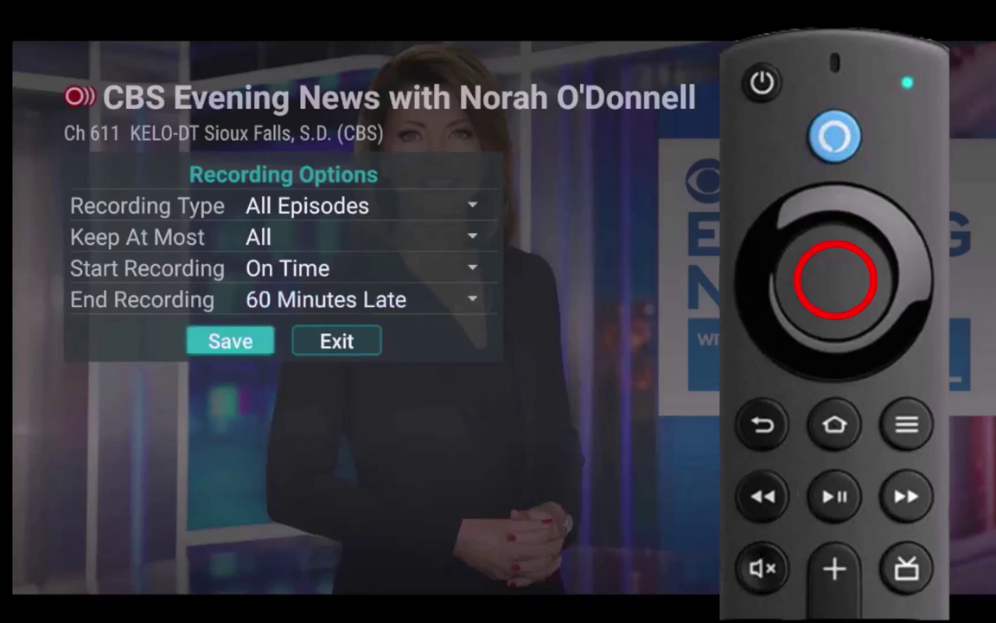
Save the Ch 611 All Episodes rule and confirm the CBS Evening News series recording.
key(Return)
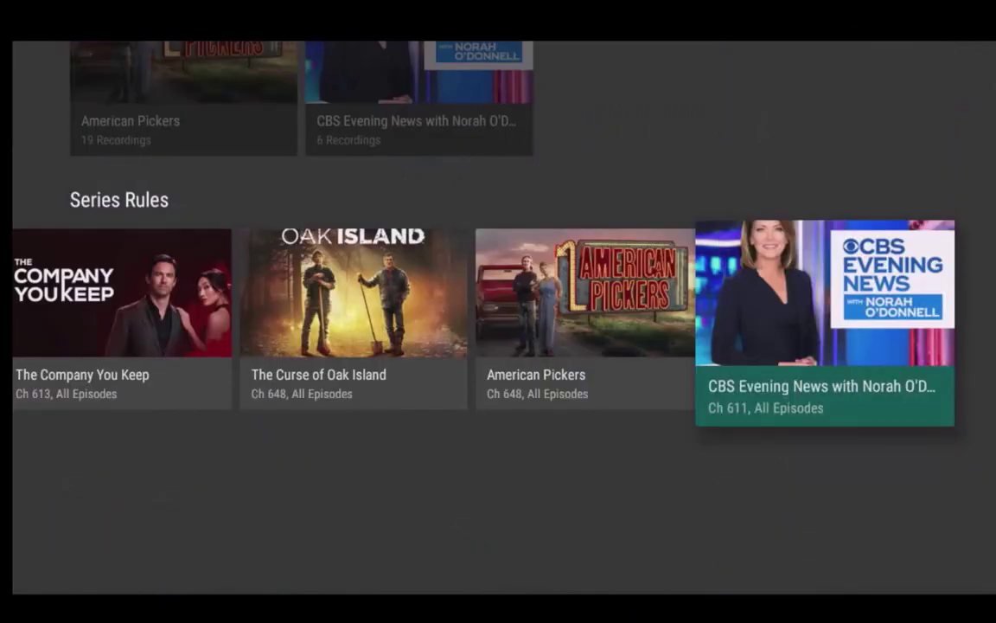
key(Return)
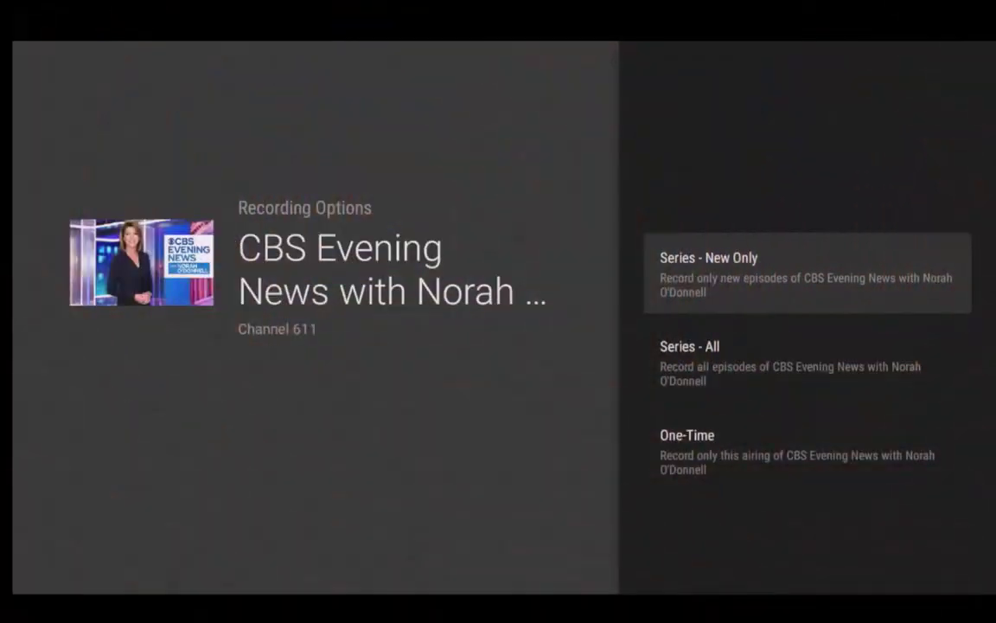
key(Return)
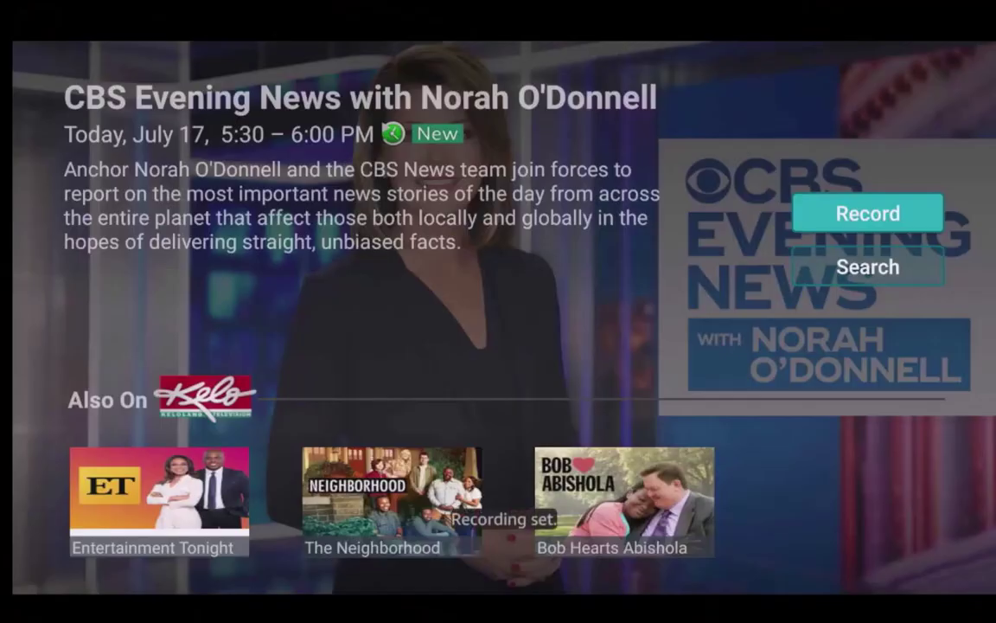
Return from the guide to Recordings to check CBS Evening News under Future Recordings.
key(Escape)
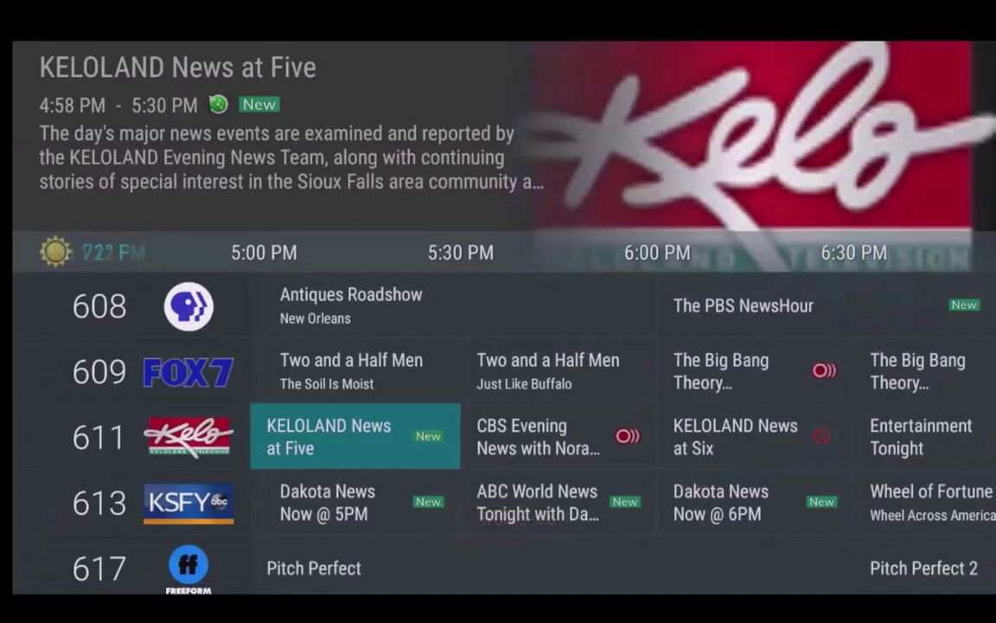
key(Right)
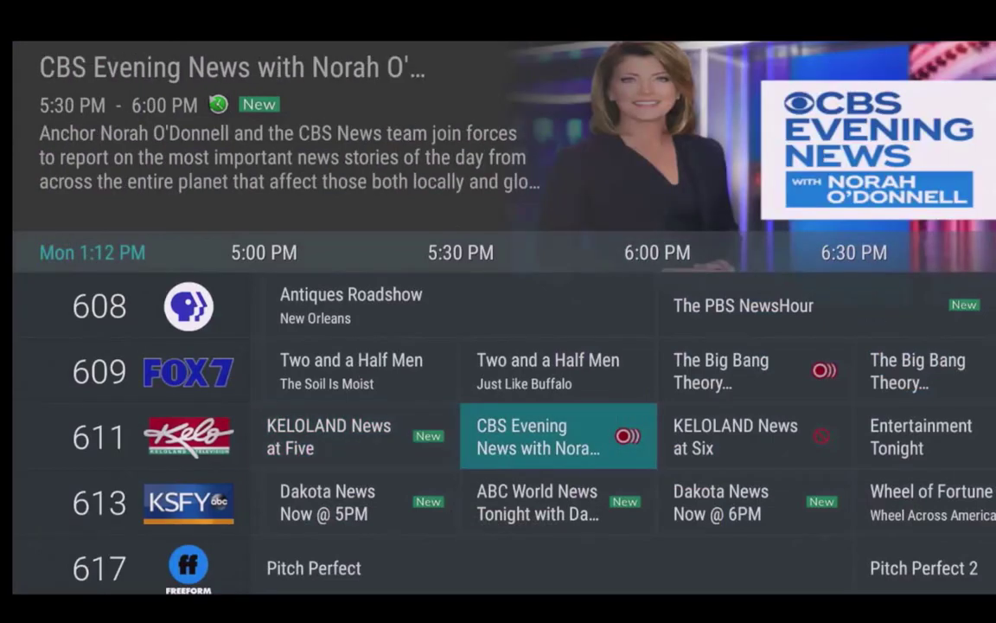
key(Escape)
key(Right)
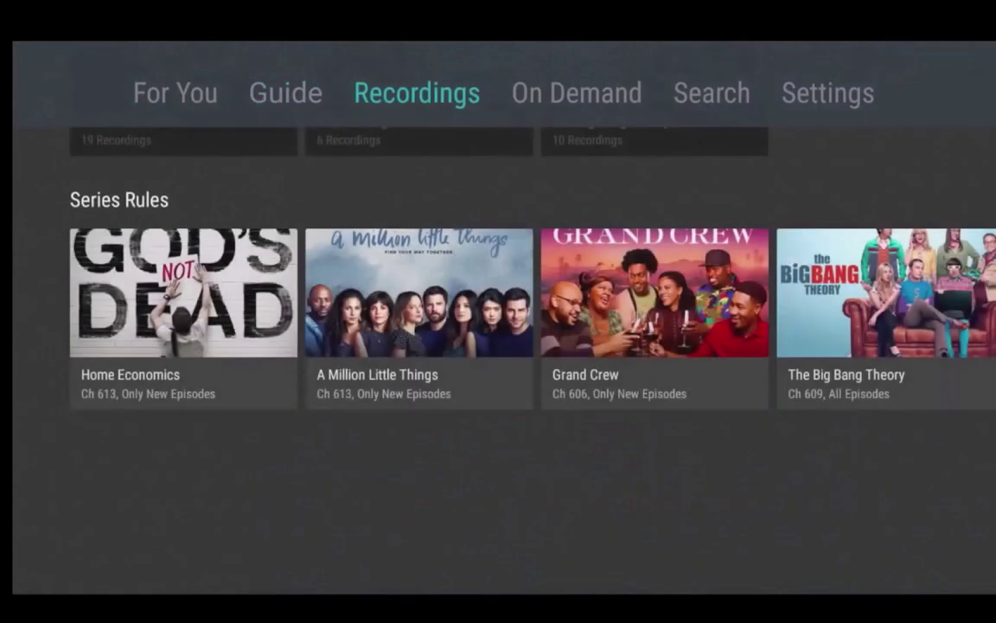
key(Down)
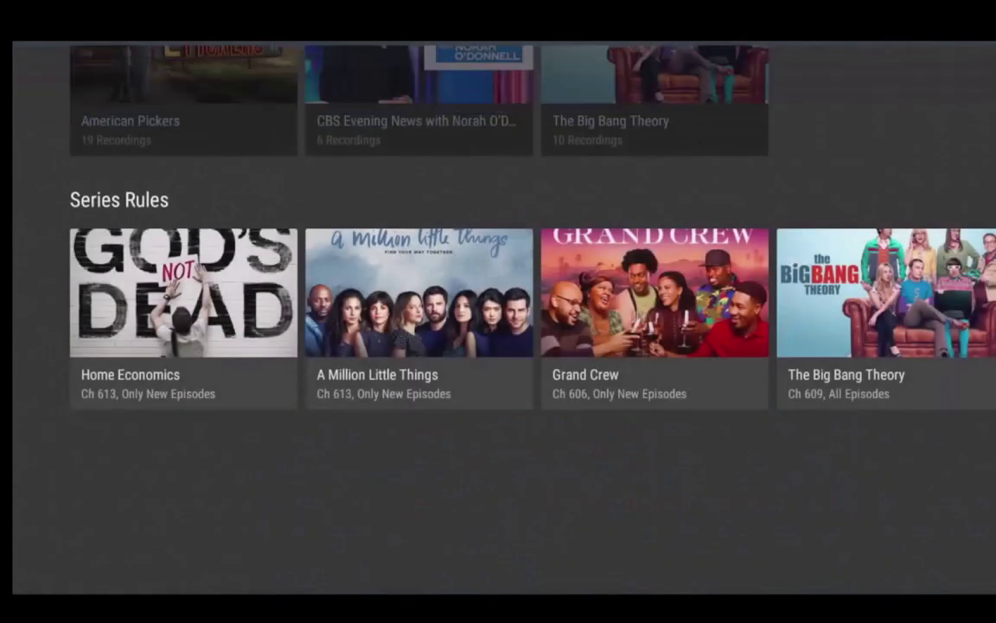
key(Up)
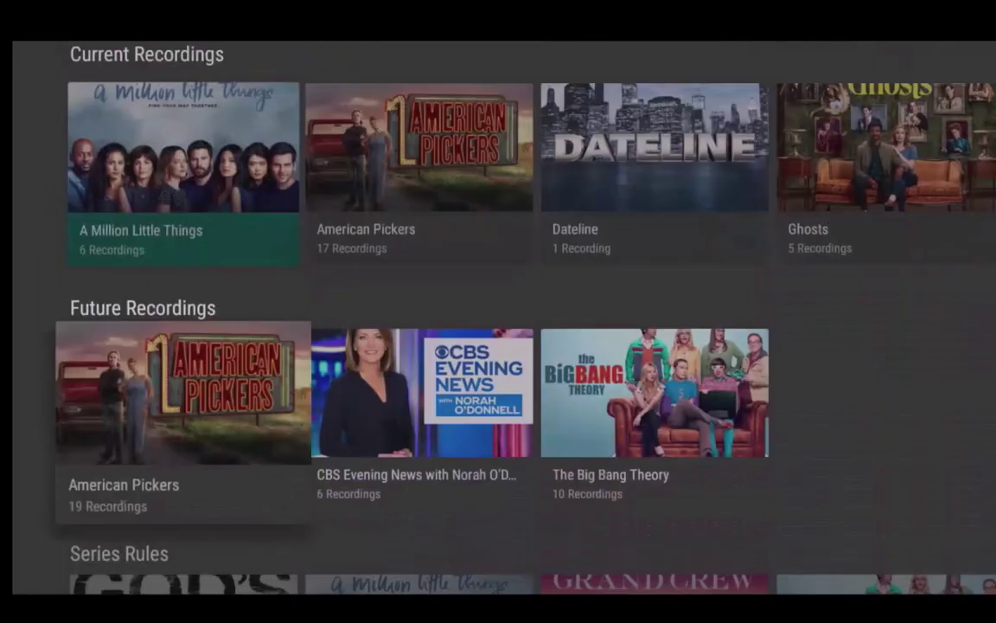